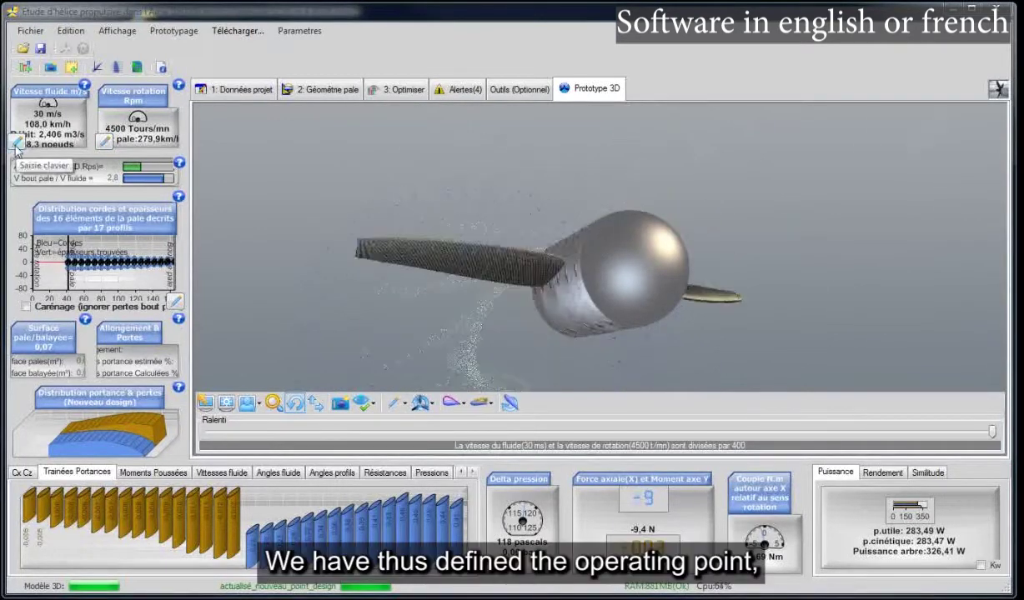
# - Review the operating point's upstream fluid speed and propeller rotation speed in the project data
pyautogui.click(59, 132)
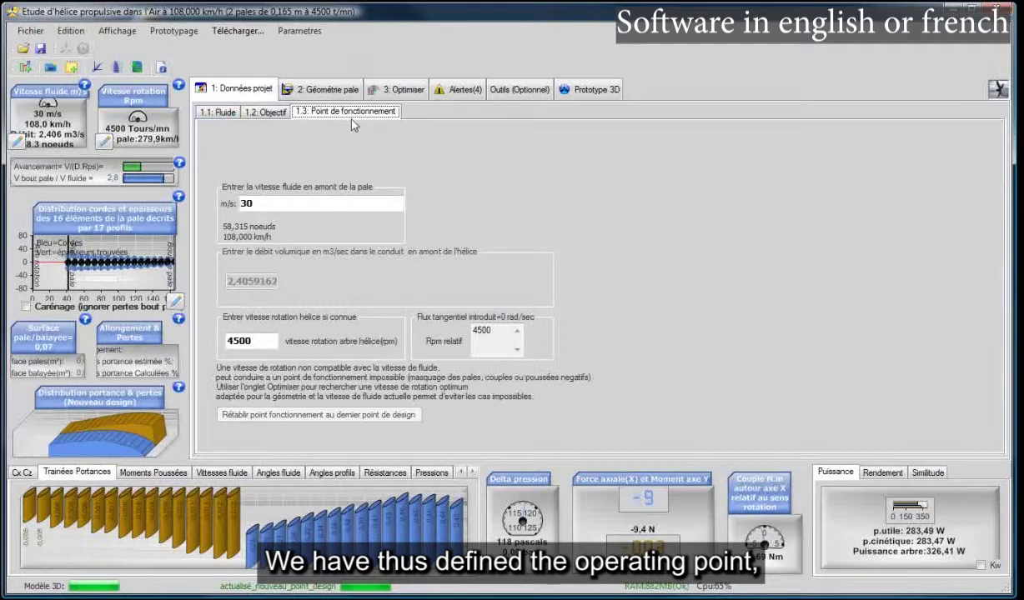
pyautogui.click(261, 202)
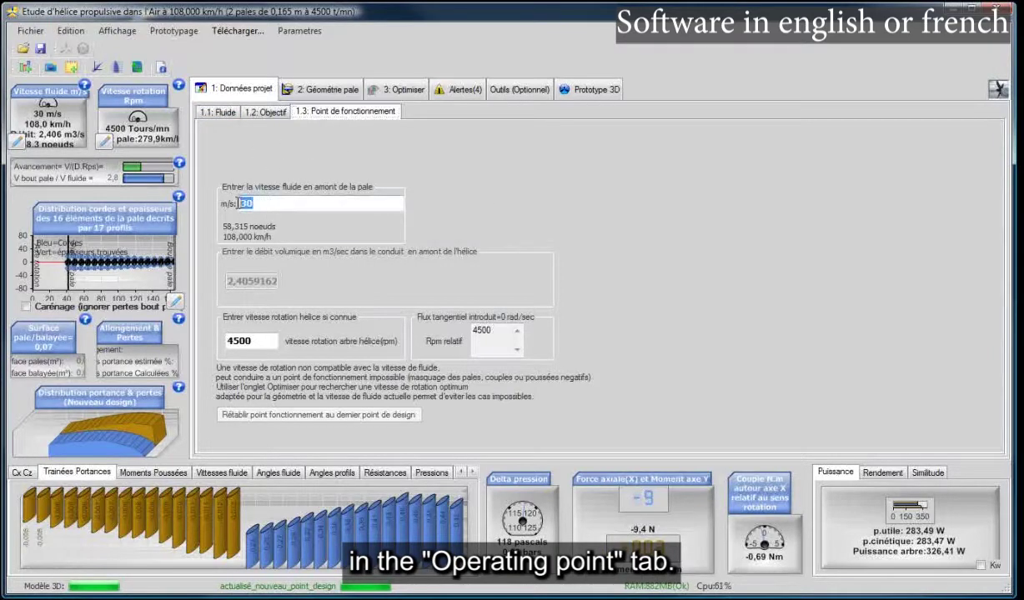
pyautogui.moveTo(263, 341); pyautogui.dragTo(230, 341)
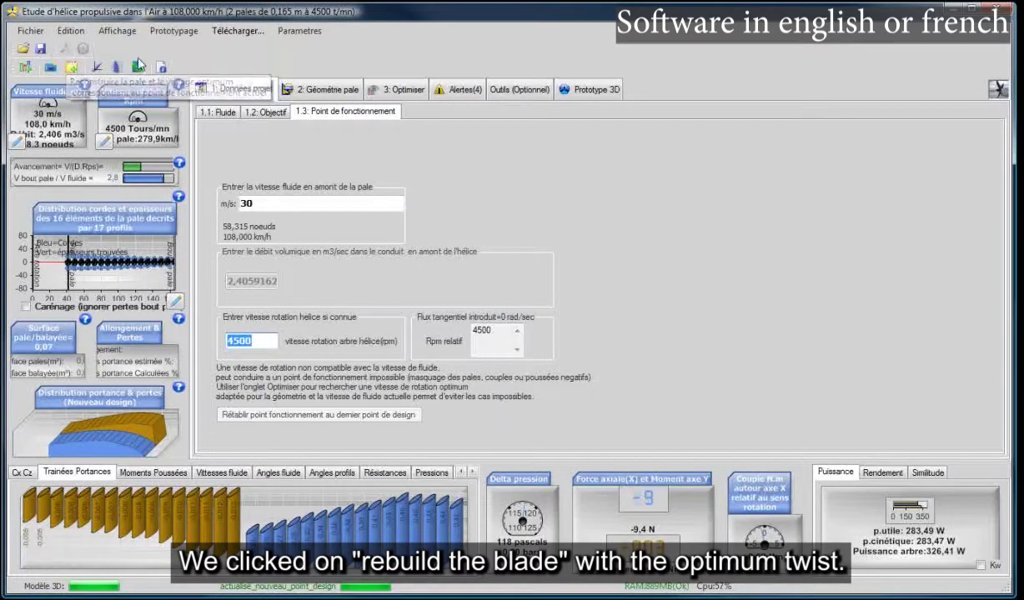
# - In the 3D prototype, display the one-turn particle paths as induced-velocity vectors with free blade-tip vortices rather than as a point cloud
pyautogui.click(575, 101)
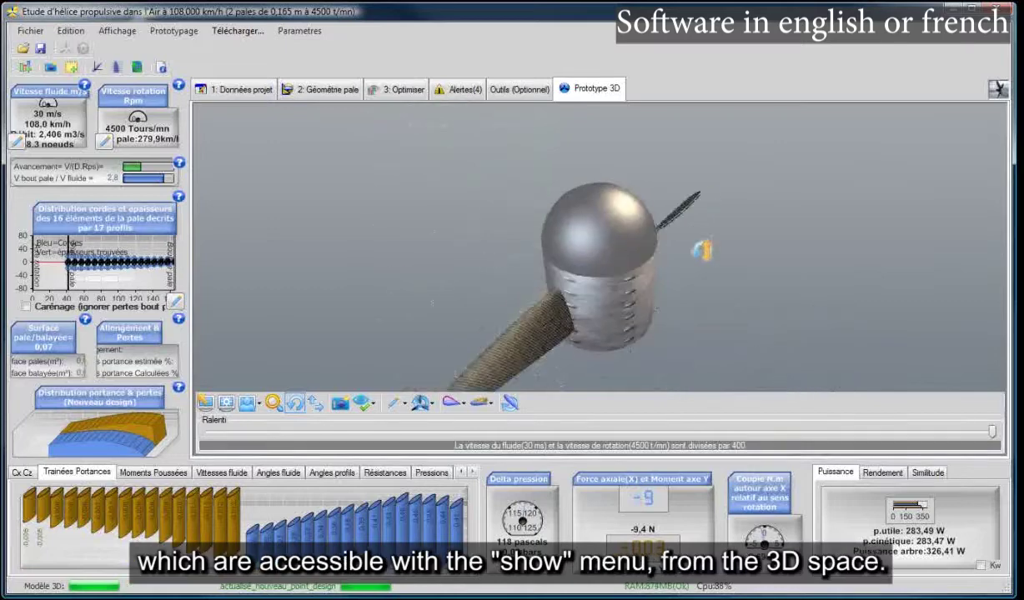
pyautogui.click(372, 407)
pyautogui.moveTo(600, 358)
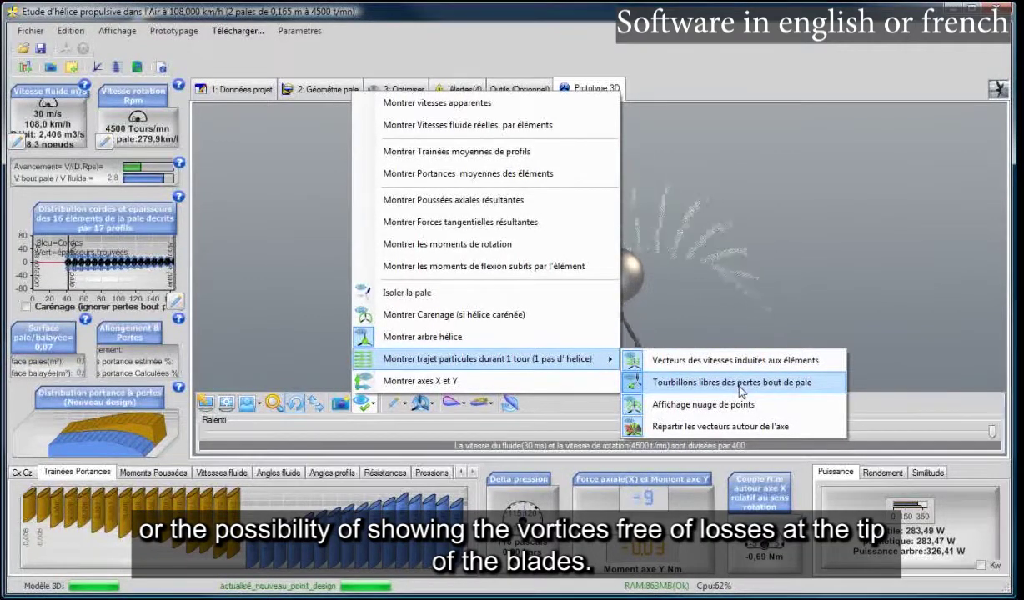
pyautogui.click(689, 407)
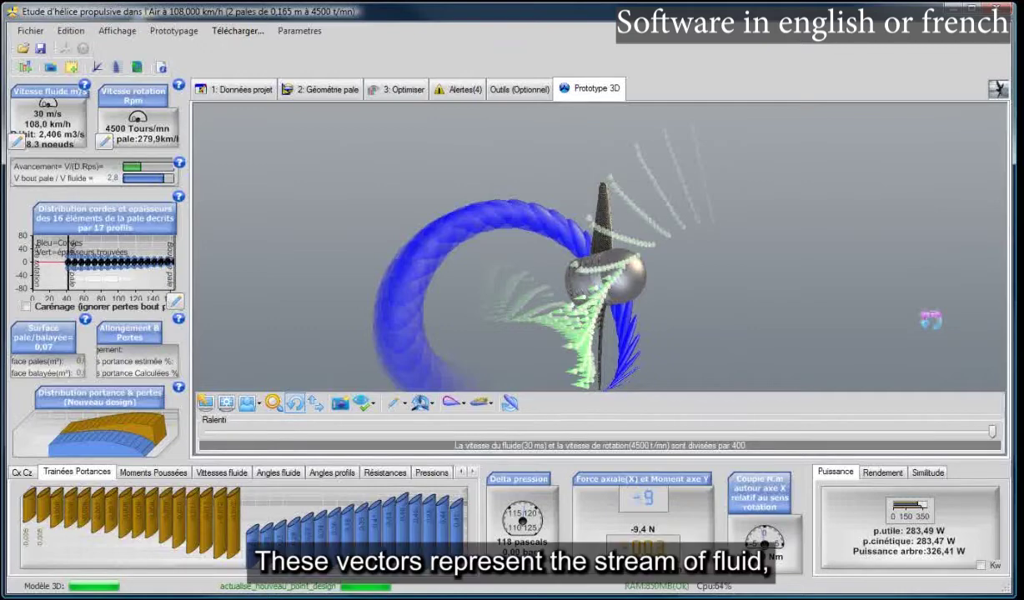
# - Examine the velocity vectors and blade-tip vortices around the propeller from the front, the side and oblique angles
pyautogui.moveTo(930, 320); pyautogui.dragTo(835, 337)
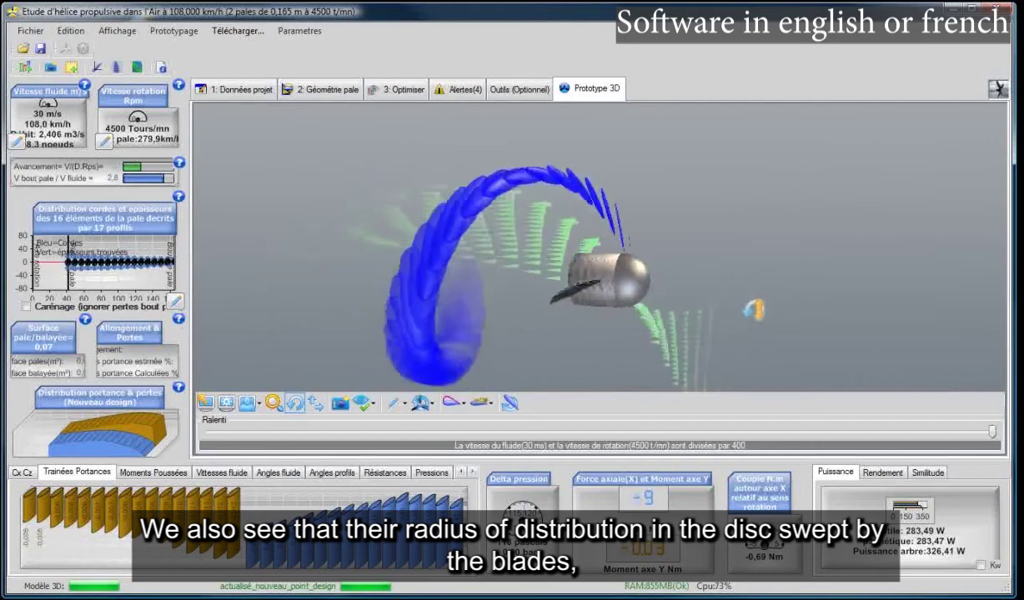
pyautogui.moveTo(753, 309); pyautogui.dragTo(699, 309)
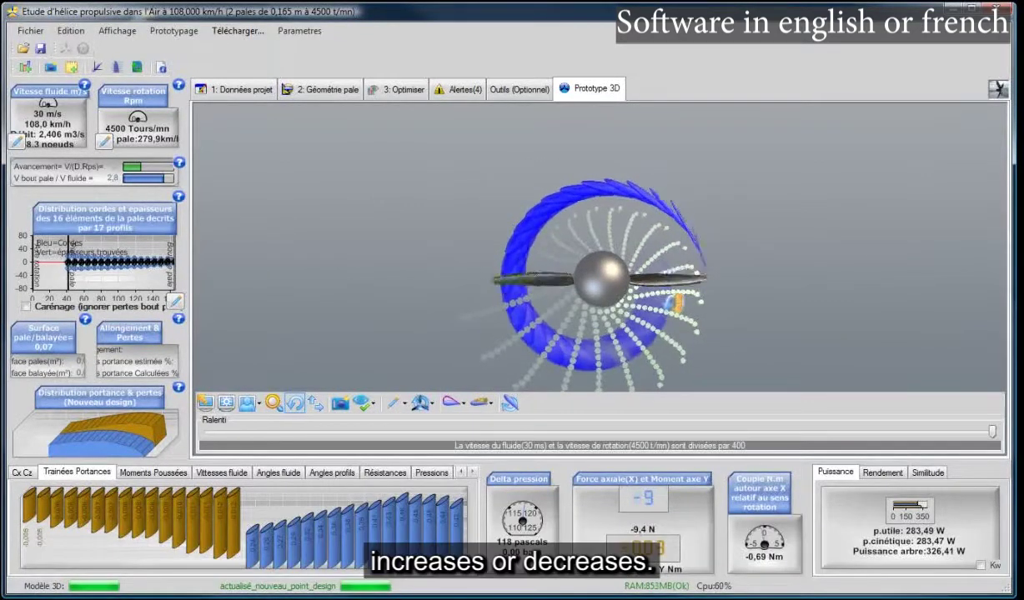
pyautogui.moveTo(435, 300); pyautogui.dragTo(669, 321)
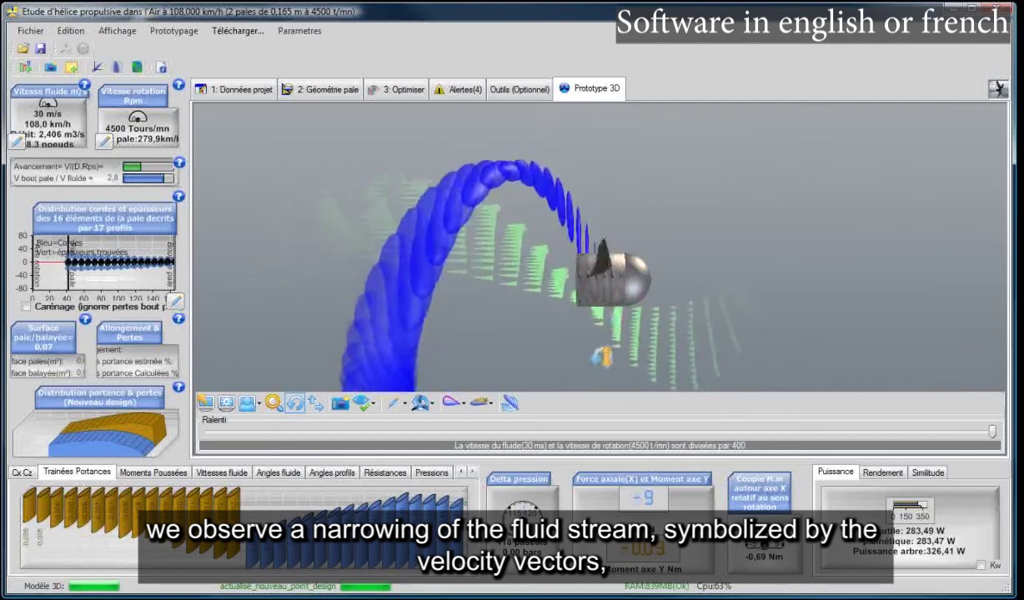
pyautogui.moveTo(603, 357); pyautogui.dragTo(577, 310)
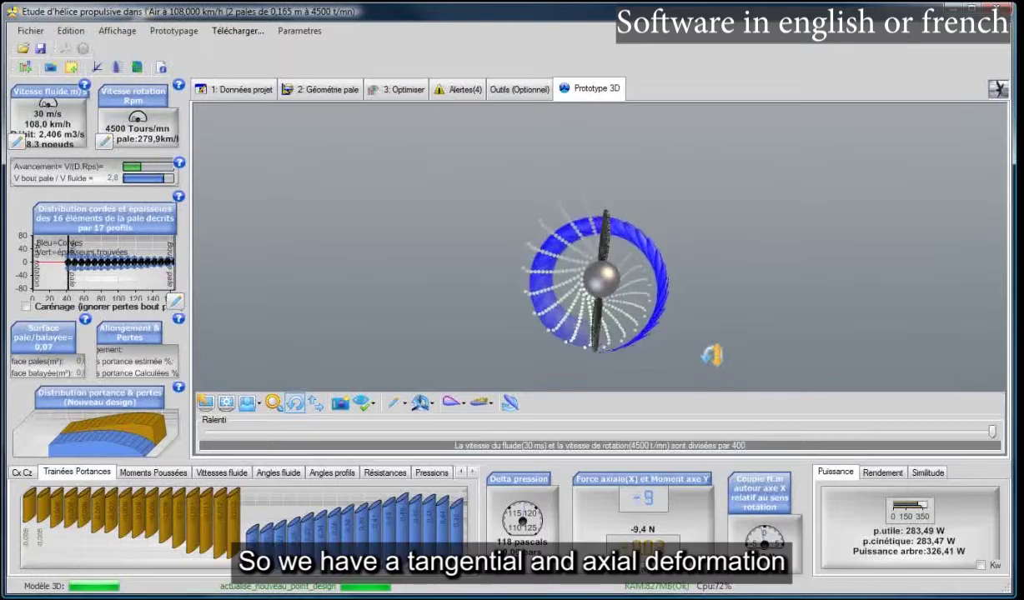
pyautogui.moveTo(711, 356); pyautogui.dragTo(806, 356)
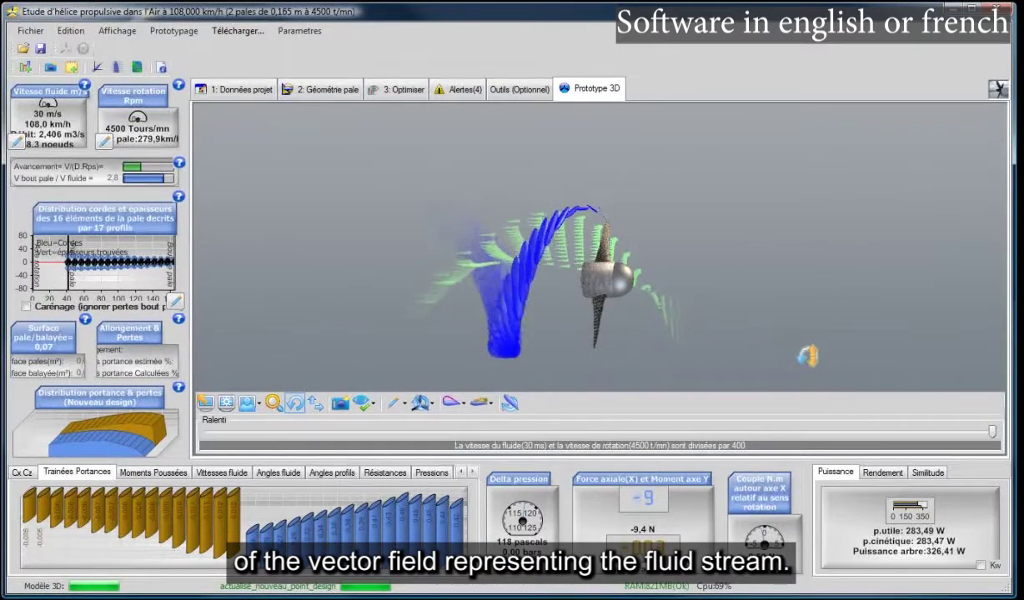
pyautogui.moveTo(545, 234); pyautogui.dragTo(671, 291)
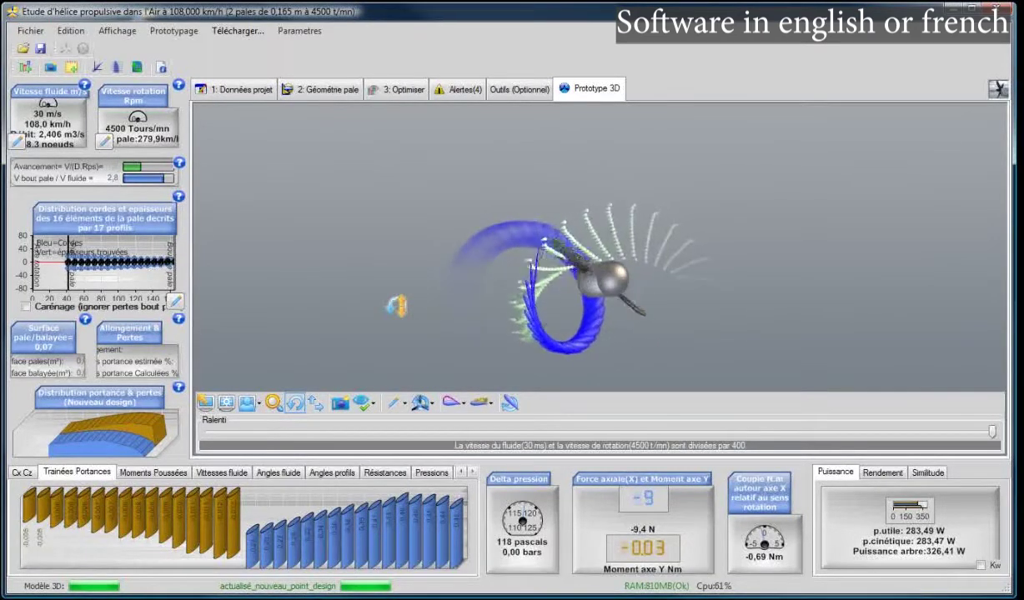
pyautogui.moveTo(397, 307); pyautogui.dragTo(432, 274)
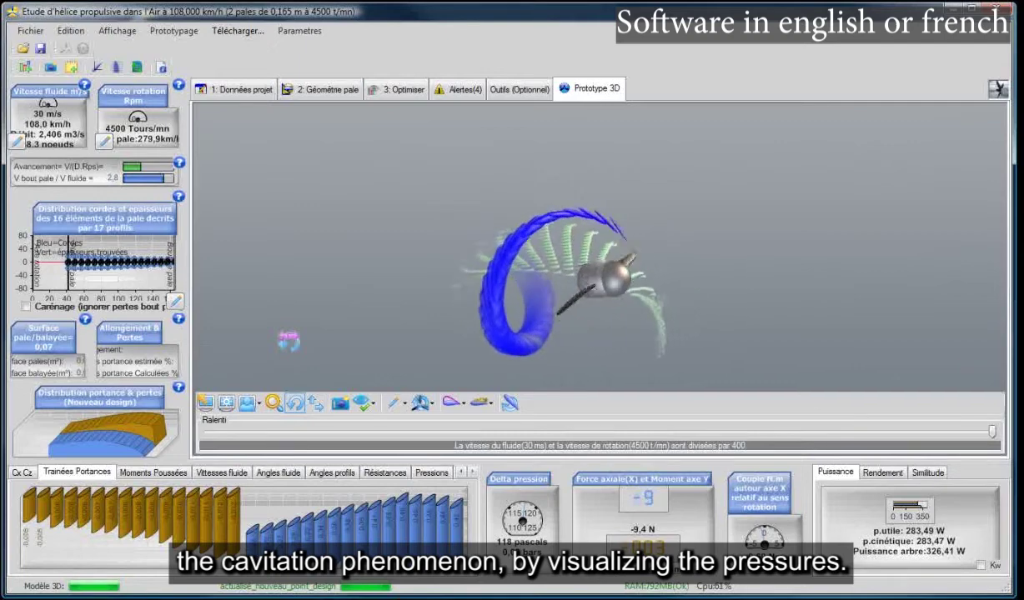
# - Hide the induced-velocity vectors and the free blade-tip vortices in the 3D prototype
pyautogui.click(365, 402)
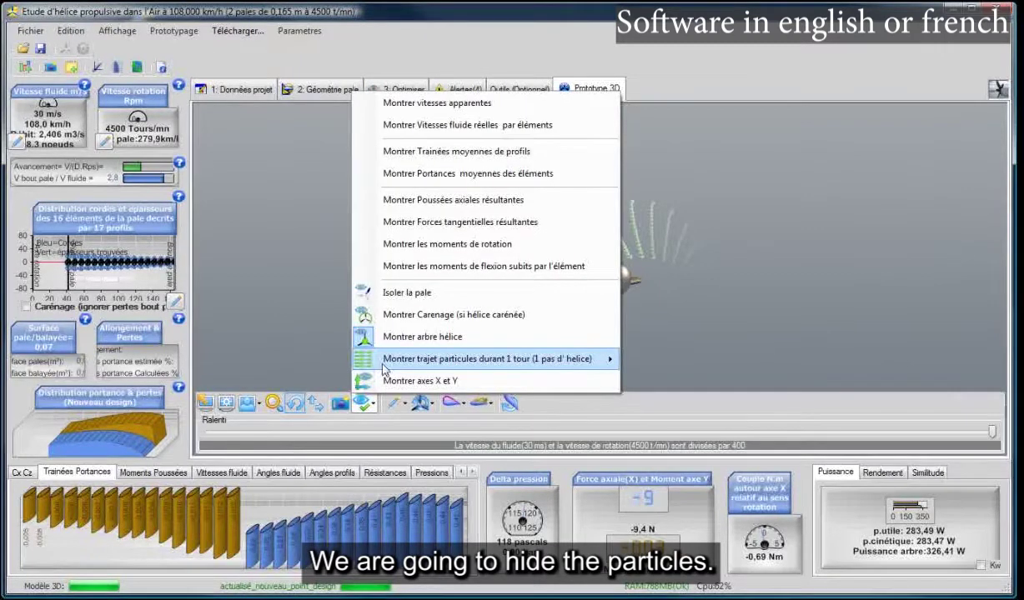
pyautogui.moveTo(382, 364)
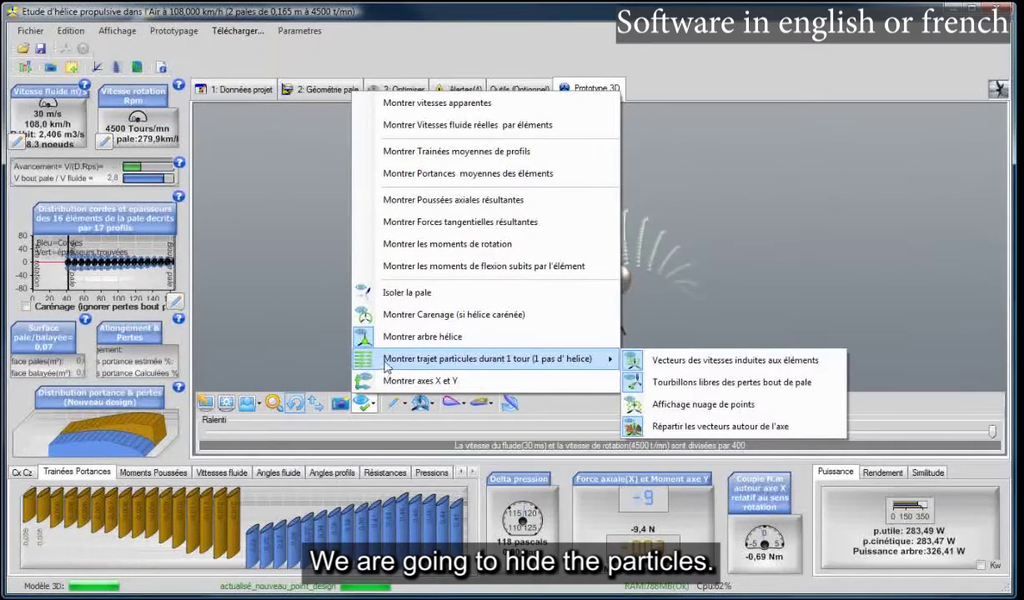
pyautogui.click(679, 361)
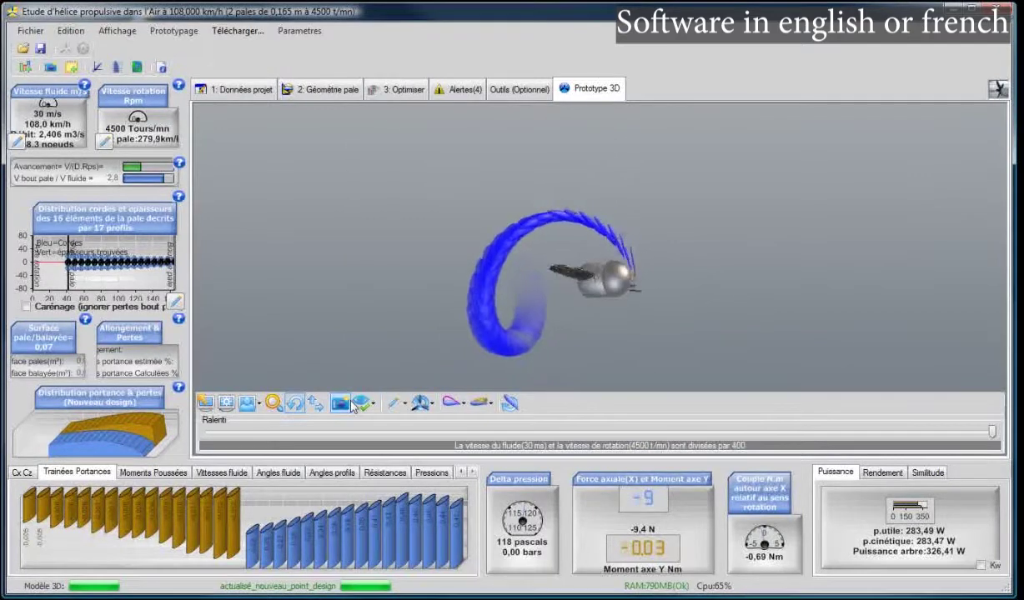
pyautogui.click(365, 403)
pyautogui.moveTo(381, 360)
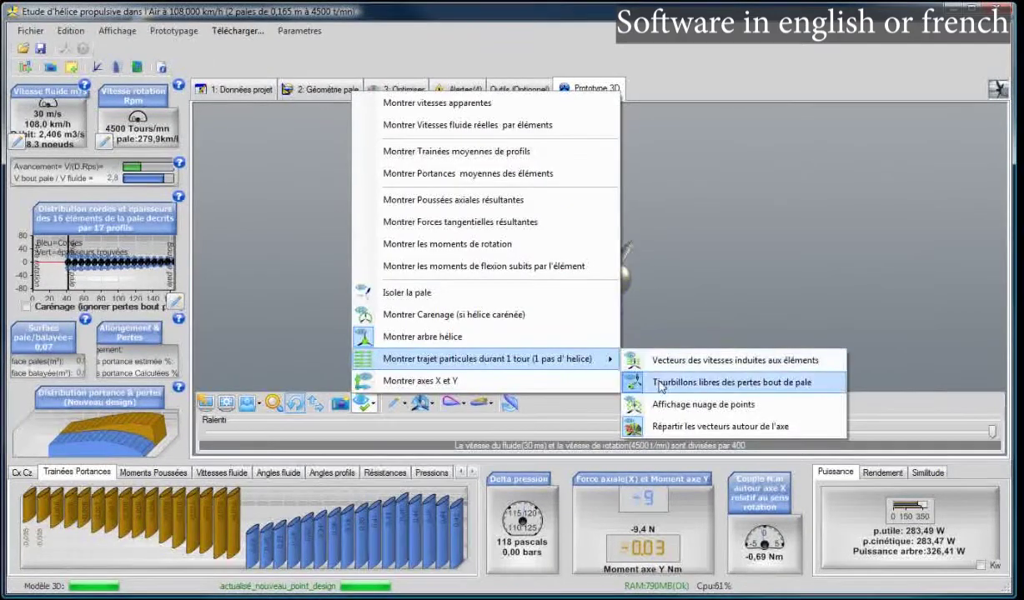
pyautogui.click(708, 386)
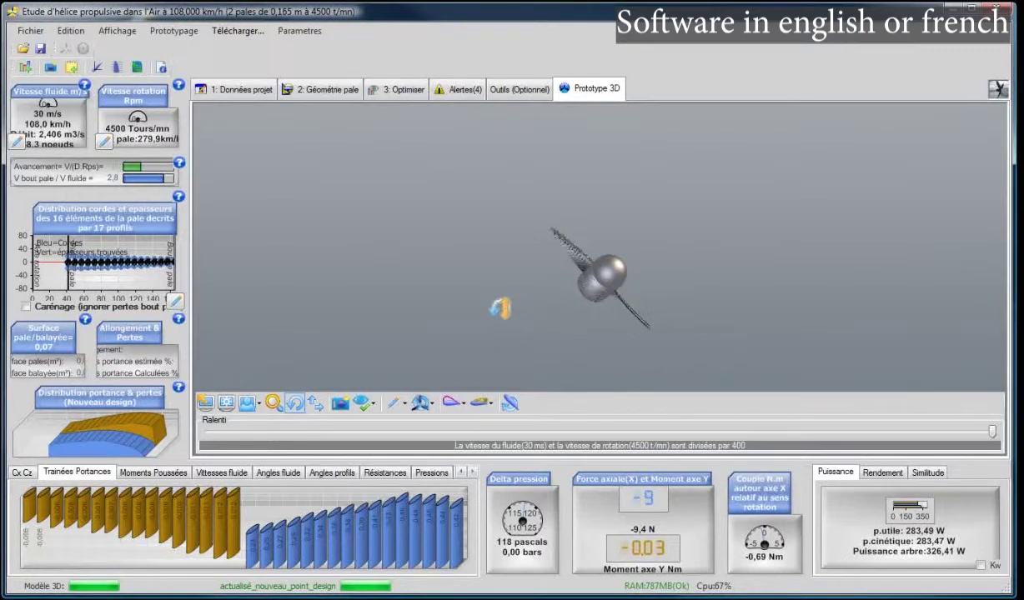
# - Show the surface pressure for all blade elements in the 3D model
pyautogui.scroll(5, 619, 297)
pyautogui.moveTo(622, 300); pyautogui.dragTo(600, 315)
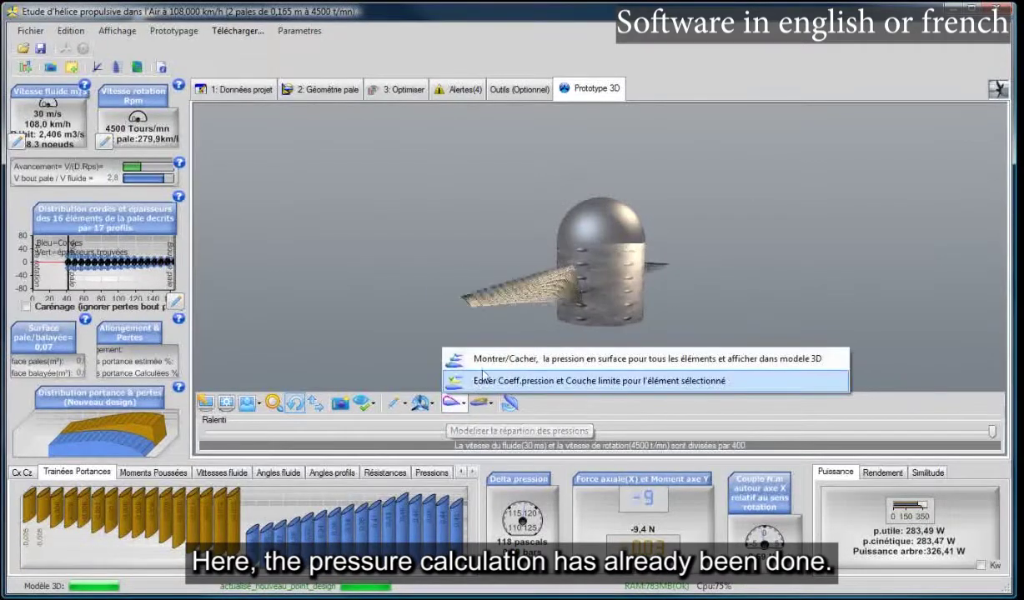
pyautogui.click(492, 365)
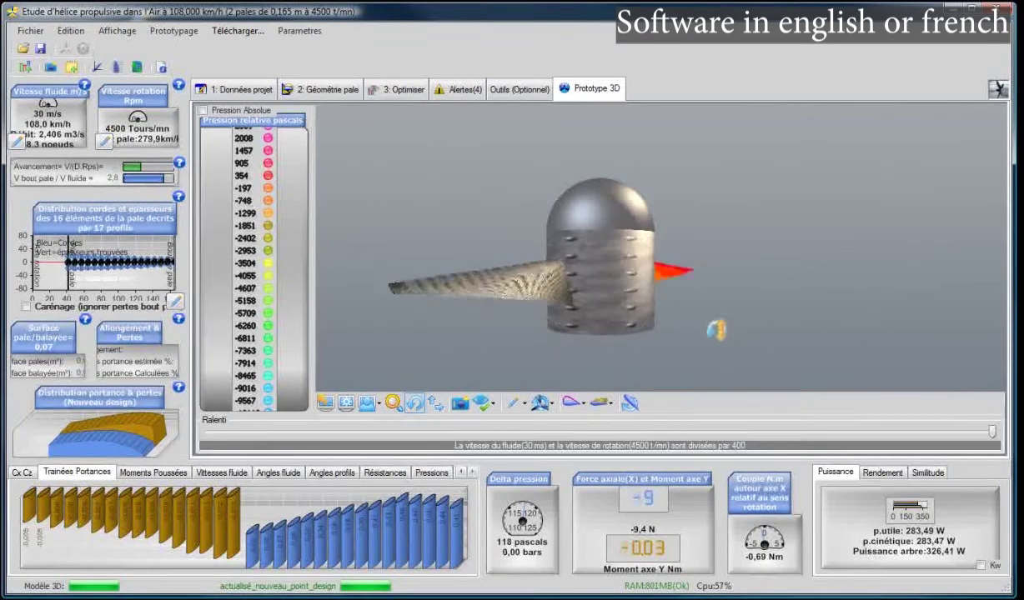
# - Stop the propeller's rotation in the 3D prototype
pyautogui.click(481, 407)
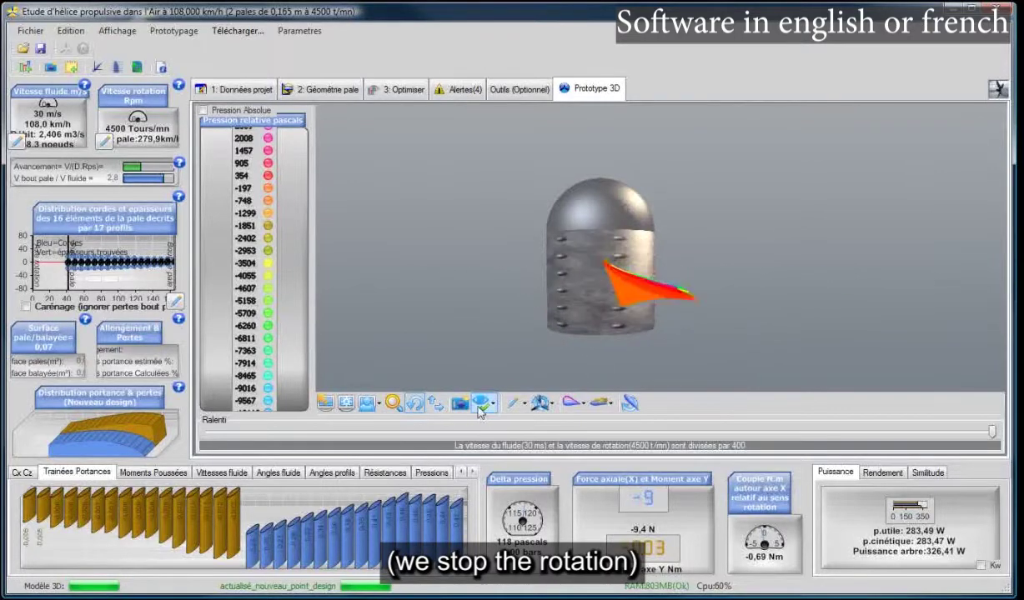
pyautogui.click(482, 409)
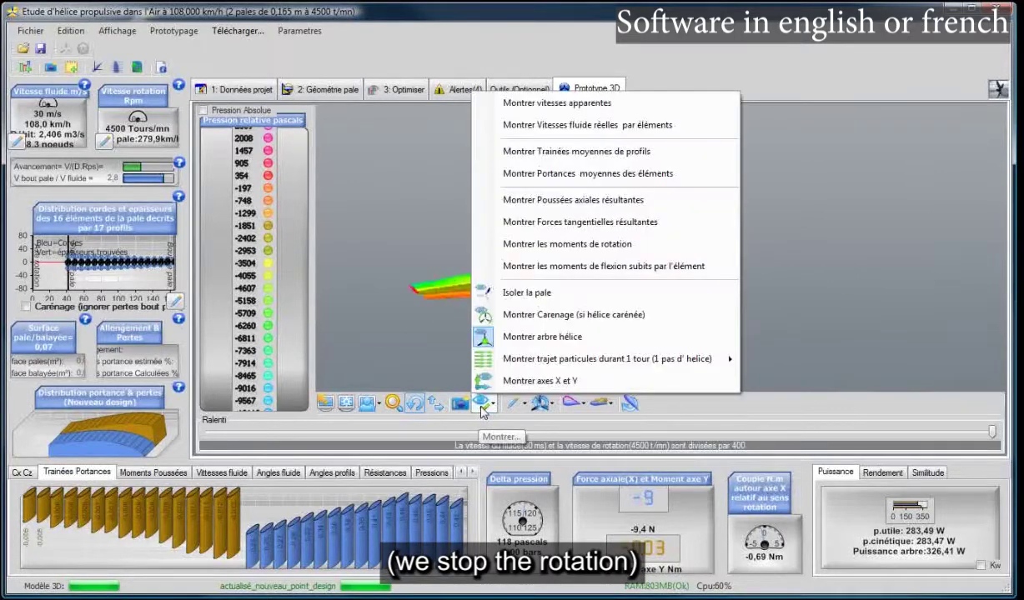
pyautogui.click(521, 315)
pyautogui.click(542, 403)
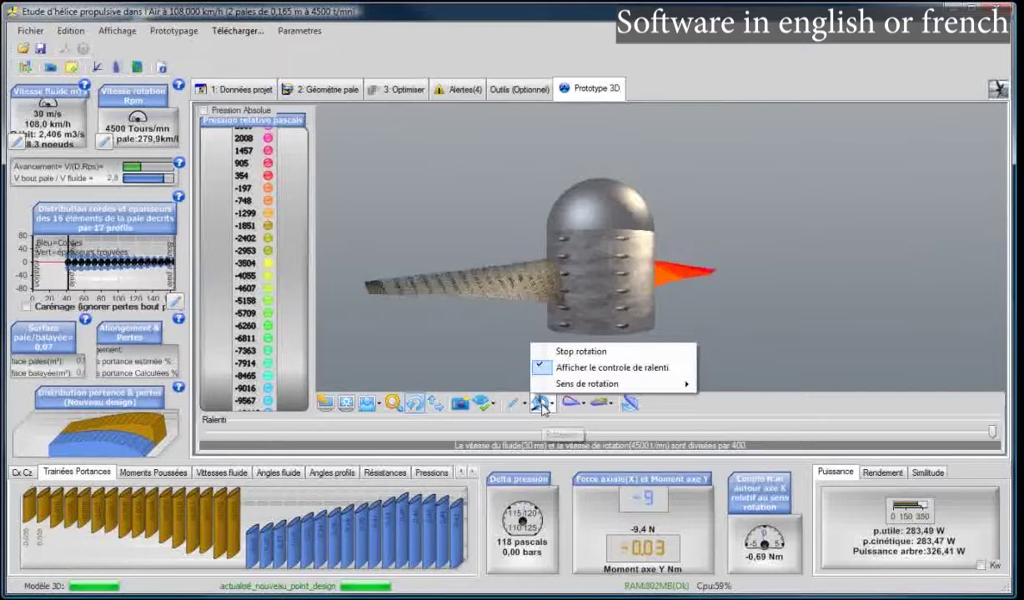
pyautogui.click(581, 352)
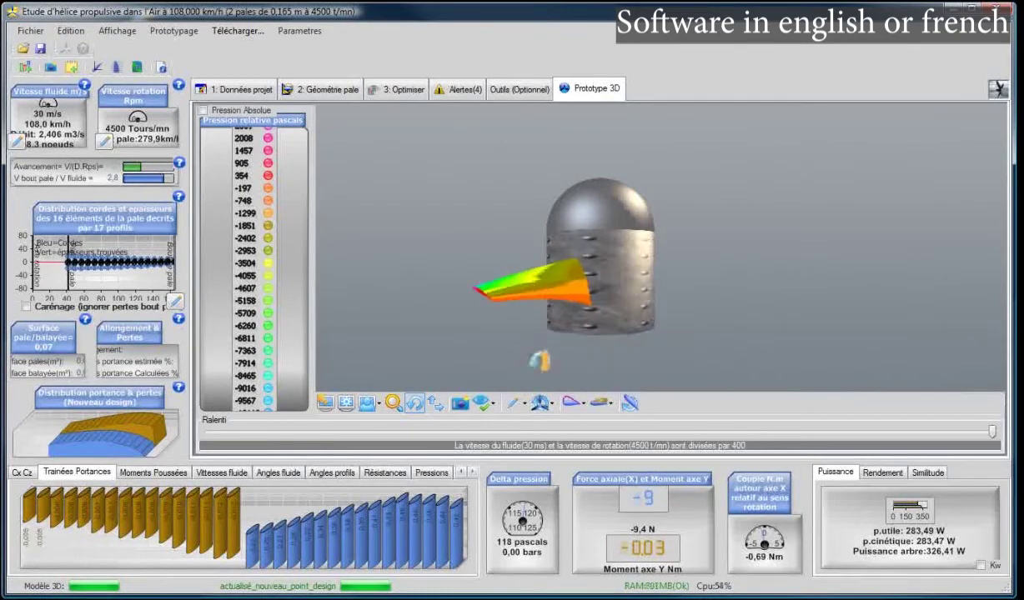
# - Examine the pressure colours on both faces of the blade against the relative pressure scale in pascals
pyautogui.moveTo(517, 353); pyautogui.dragTo(501, 356)
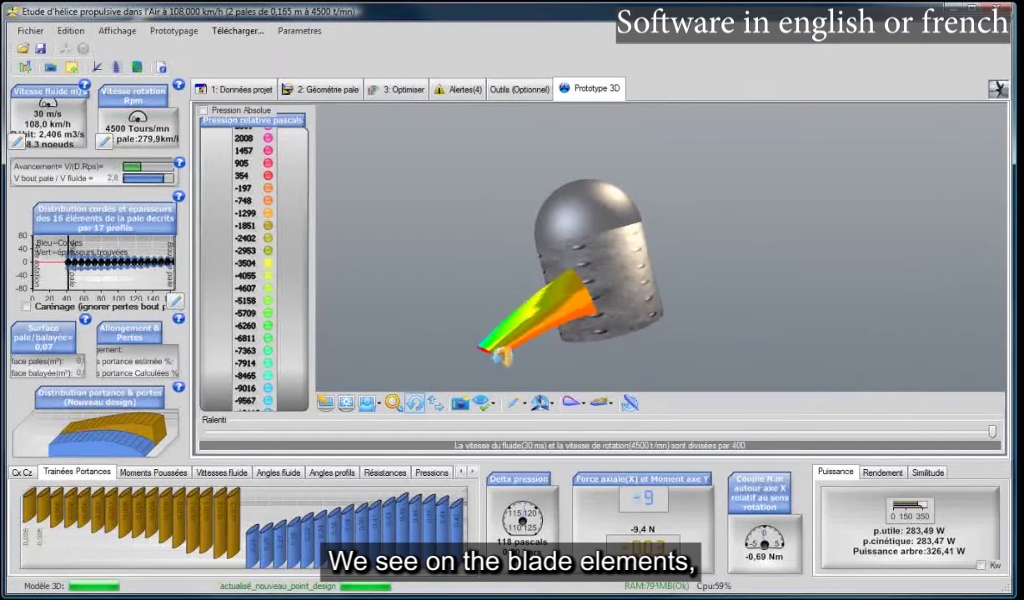
pyautogui.moveTo(525, 338)
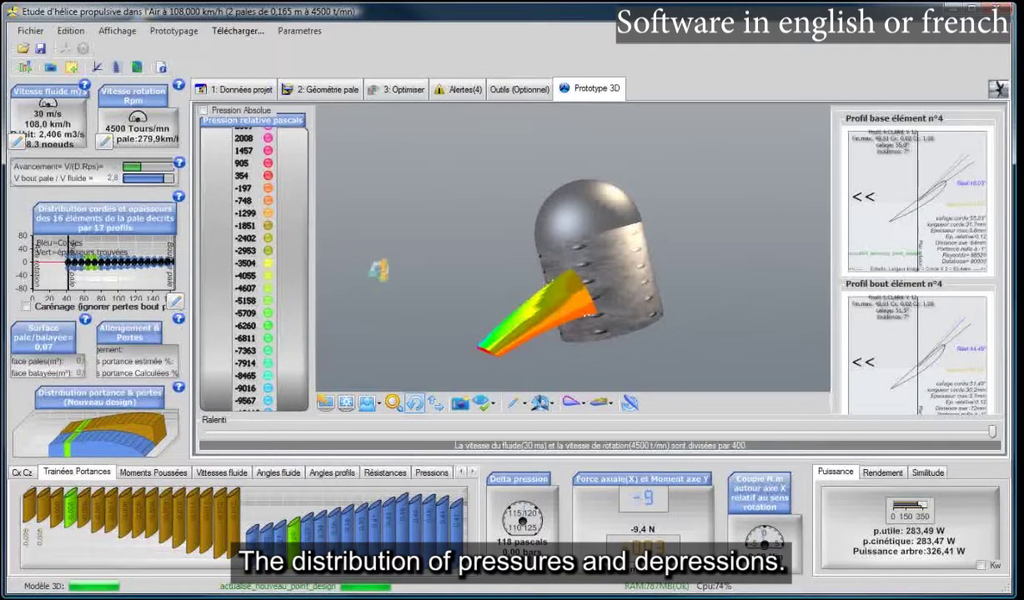
pyautogui.moveTo(704, 313); pyautogui.dragTo(400, 313)
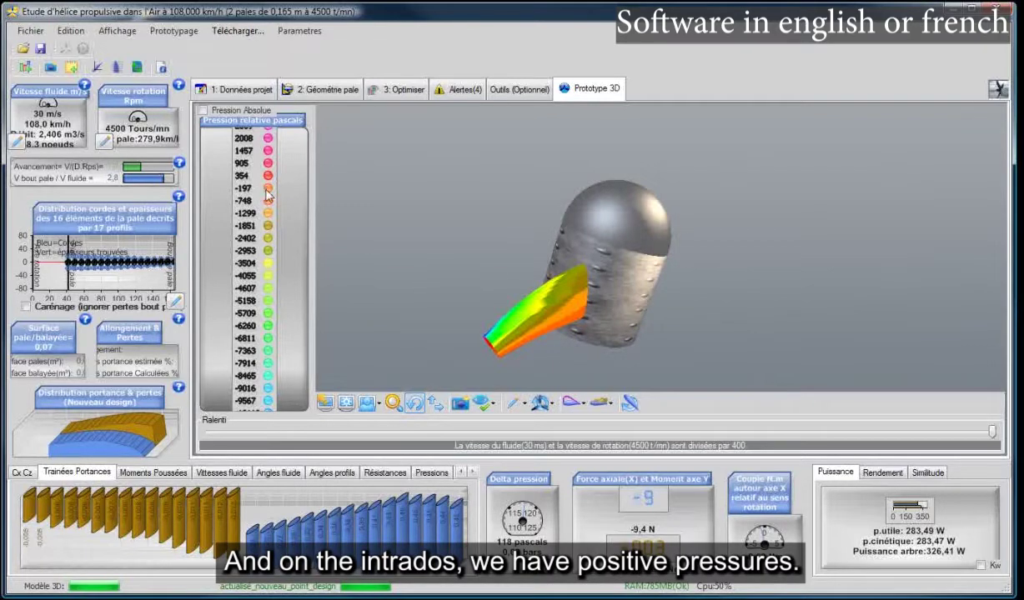
pyautogui.moveTo(473, 242); pyautogui.dragTo(581, 257)
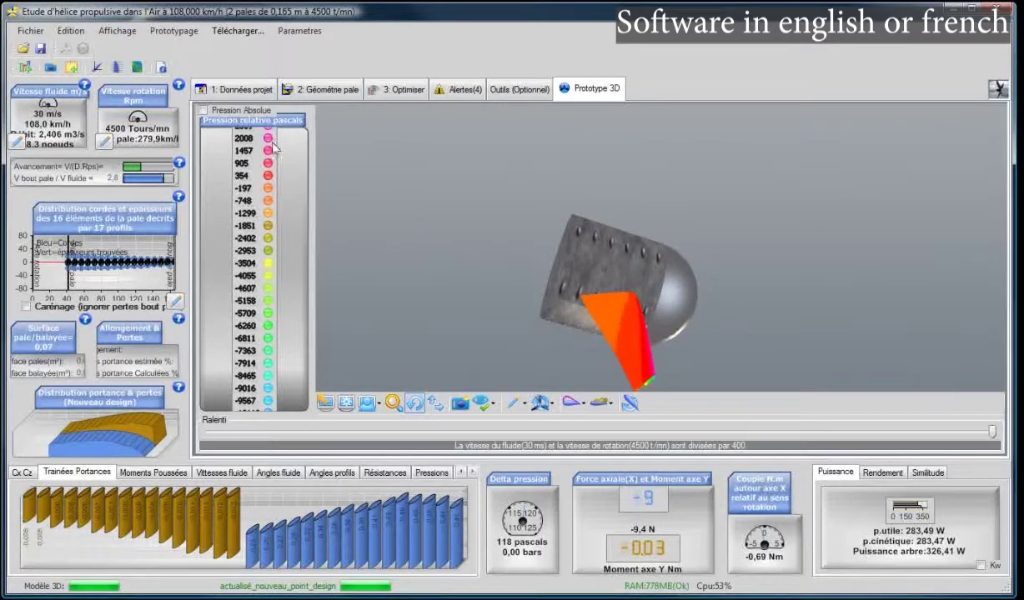
pyautogui.moveTo(543, 323); pyautogui.dragTo(375, 303)
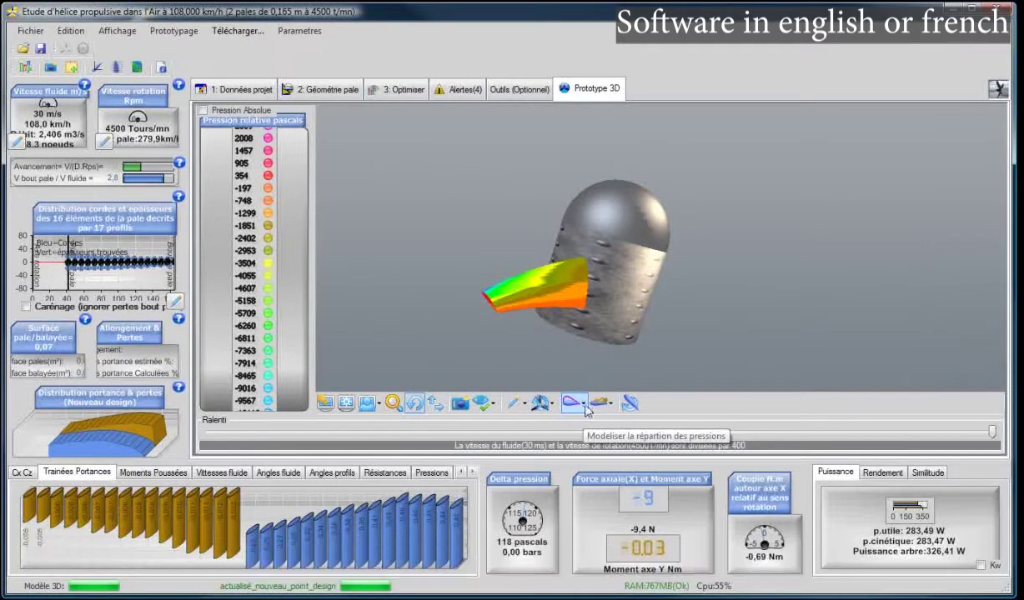
# - Show the boundary layer for all blade elements in the 3D model and inspect it close up
pyautogui.click(611, 405)
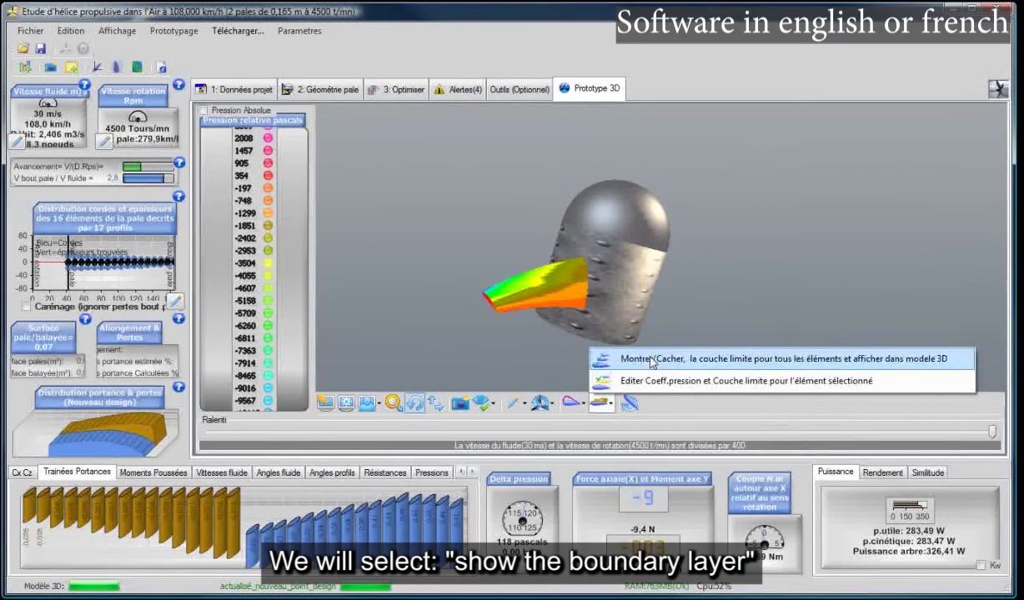
pyautogui.click(653, 360)
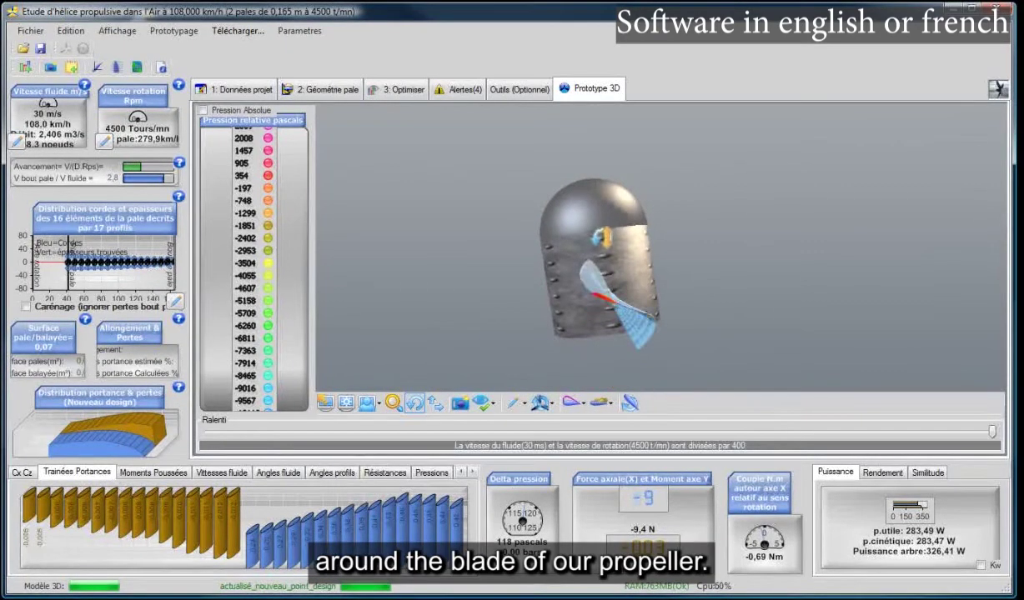
pyautogui.moveTo(602, 238); pyautogui.dragTo(554, 235)
pyautogui.scroll(3, 745, 361)
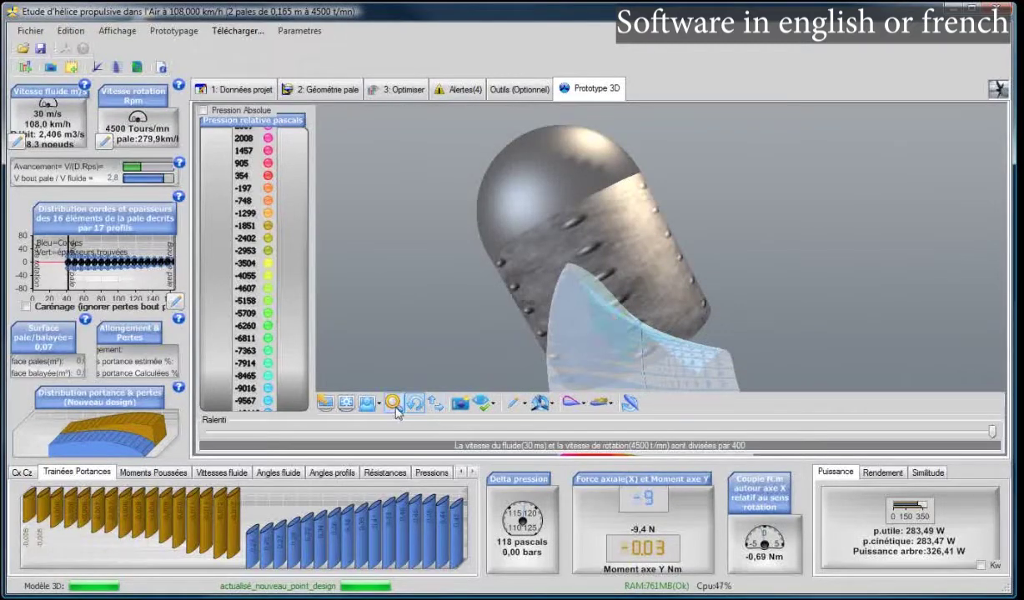
# - Hide the propeller shaft and isolate a single blade in the 3D prototype
pyautogui.click(482, 404)
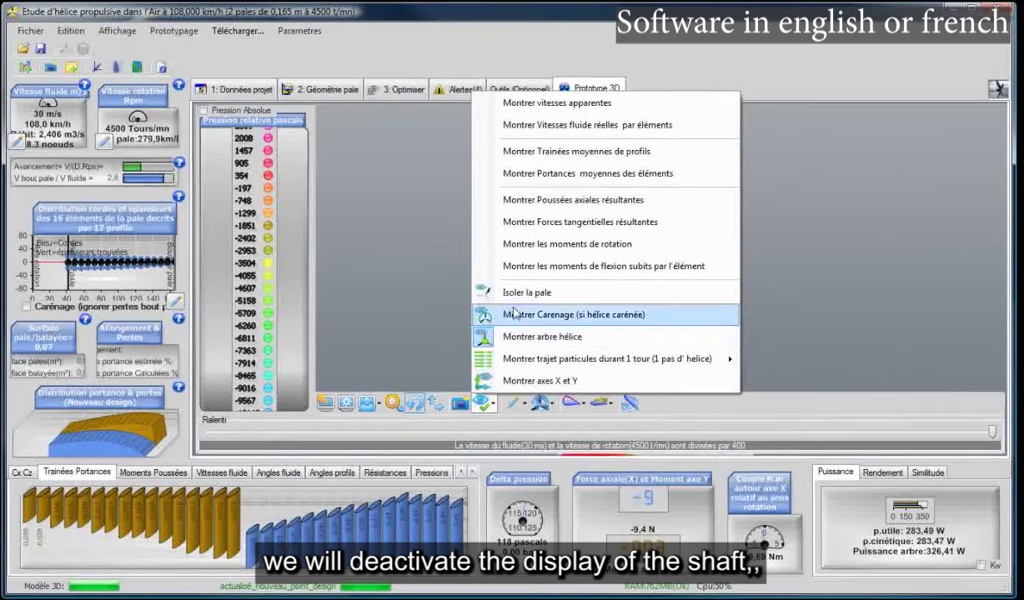
pyautogui.click(506, 337)
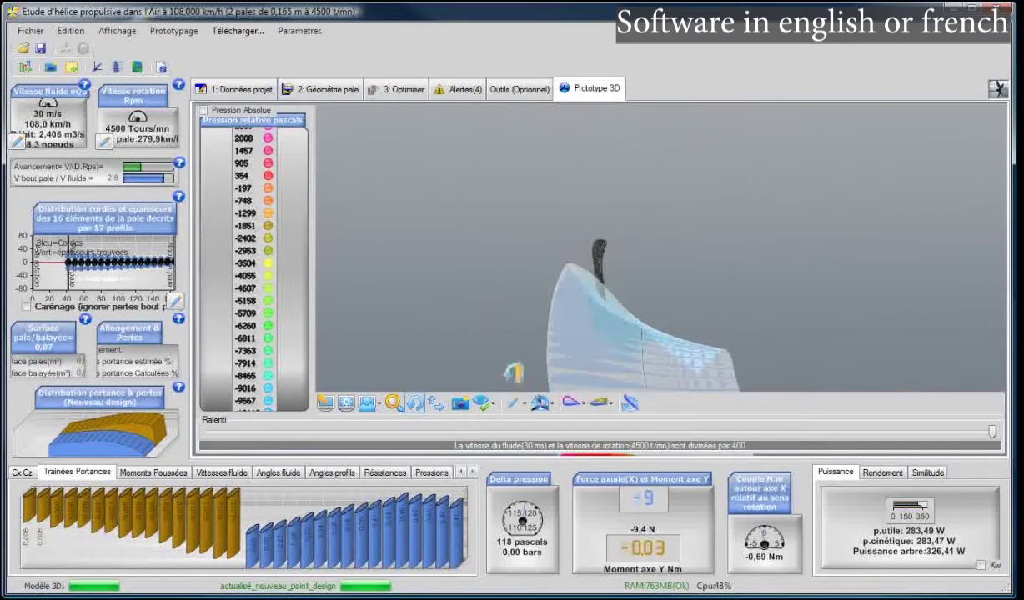
pyautogui.click(482, 403)
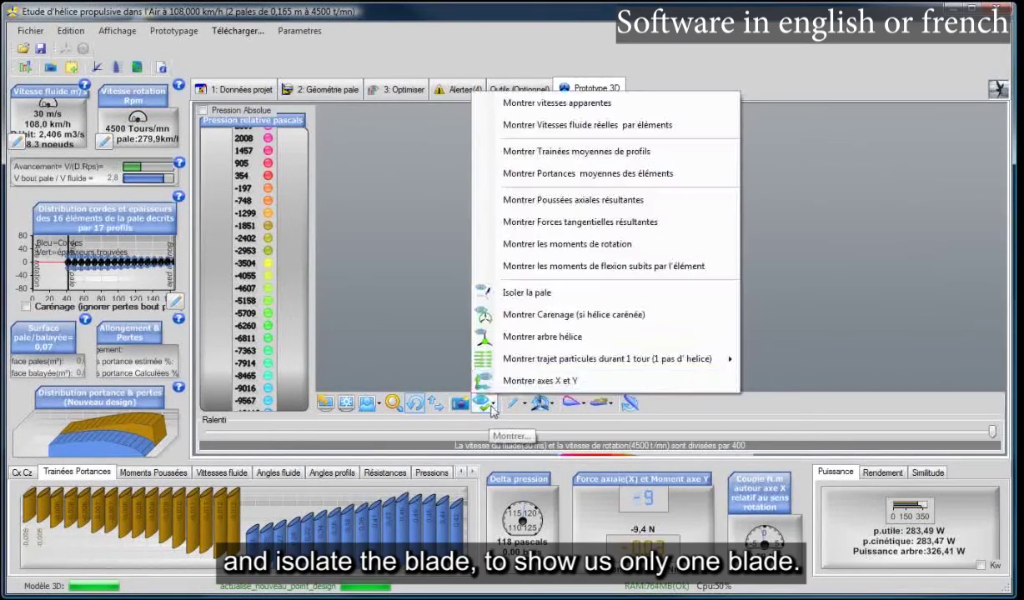
pyautogui.click(507, 292)
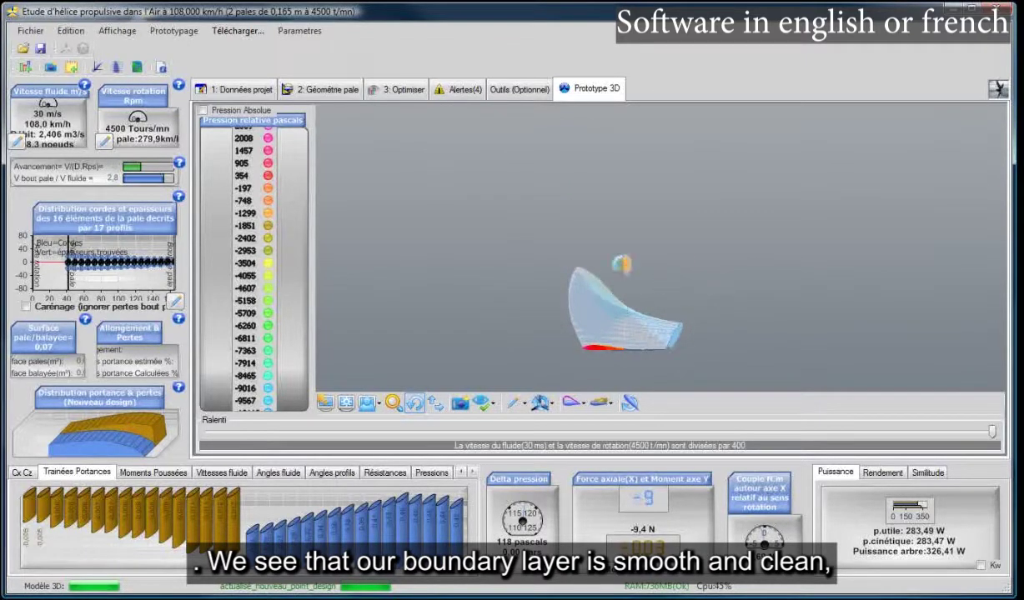
# - Set the fluid speed upstream of the blade to 0,1 m/s and calculate the off-design performance while keeping the existing pitch and twist
pyautogui.click(17, 143)
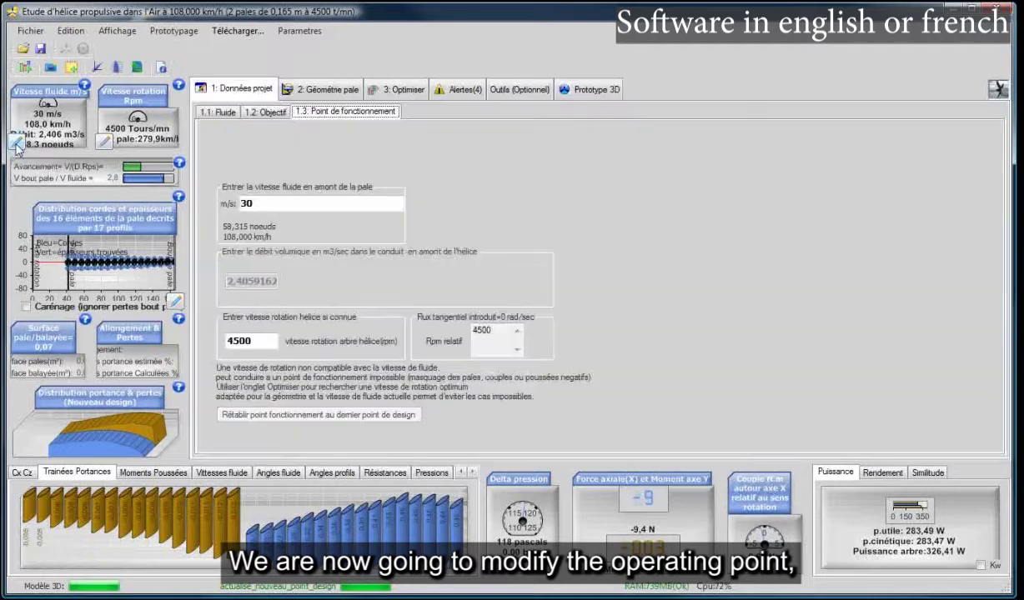
pyautogui.click(259, 204)
pyautogui.doubleClick(242, 203)
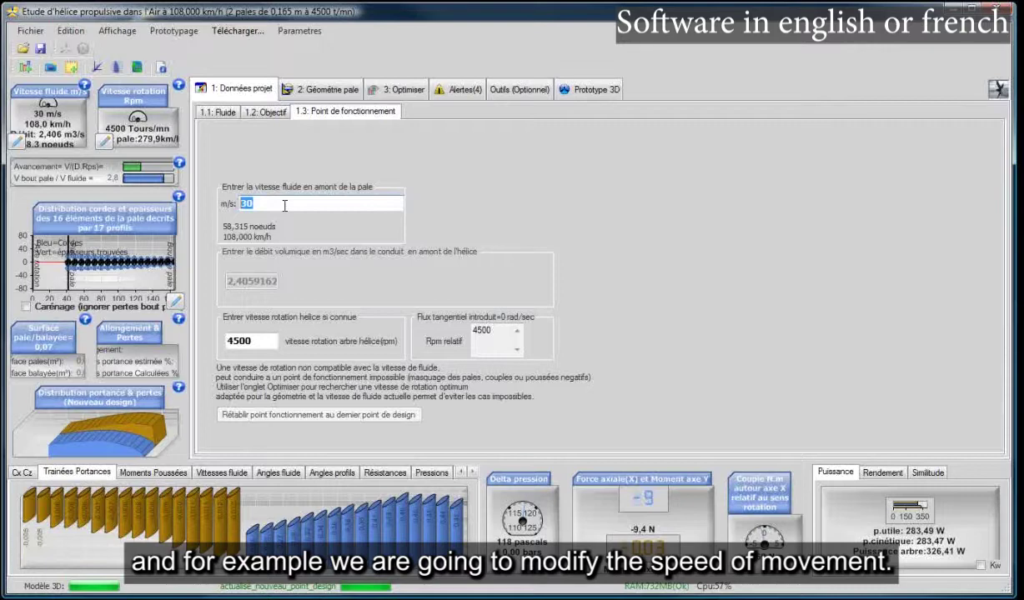
pyautogui.write('0,1')
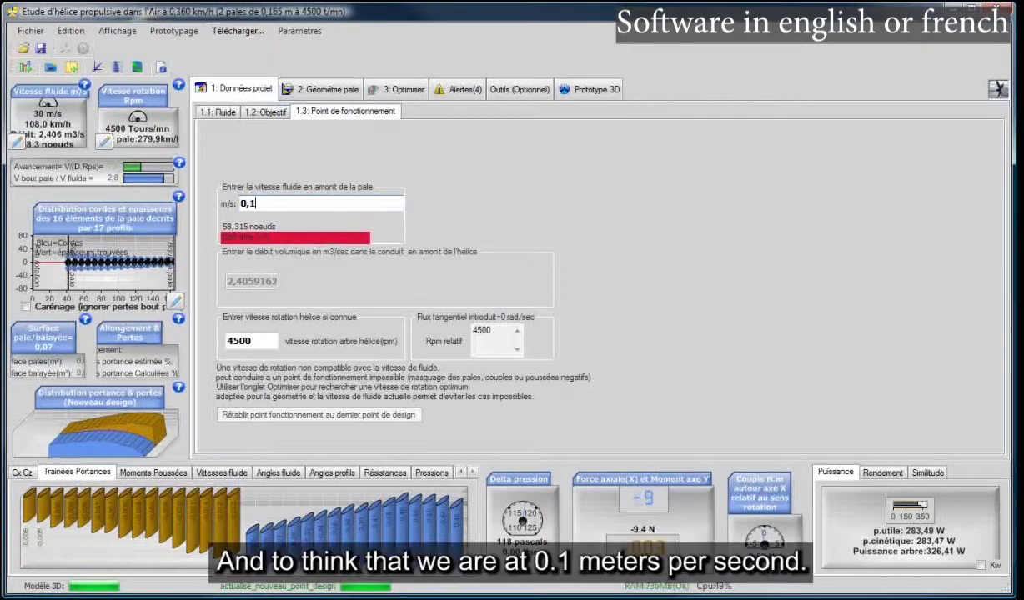
pyautogui.press('Return')
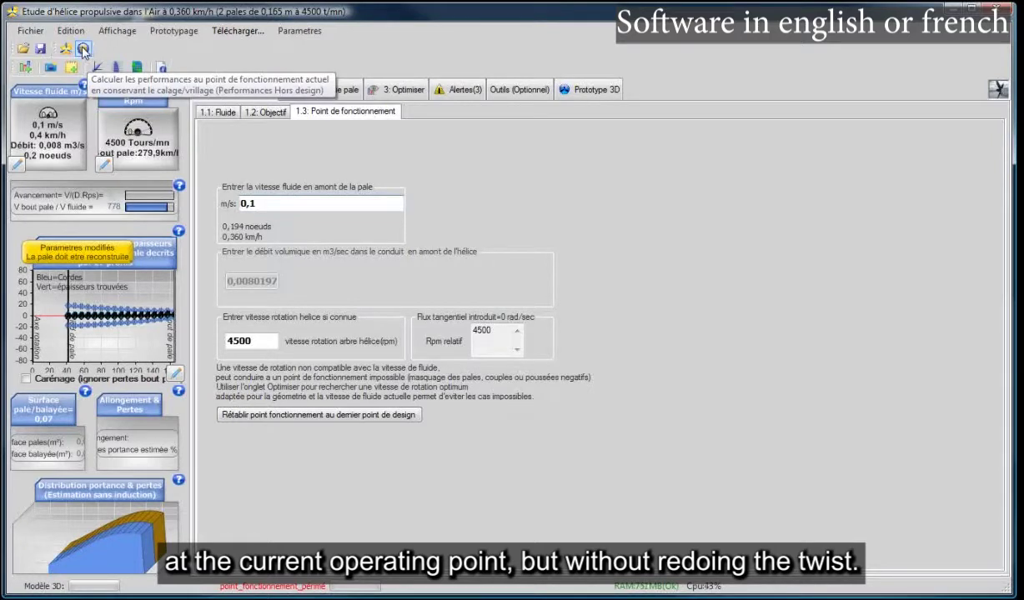
pyautogui.click(84, 51)
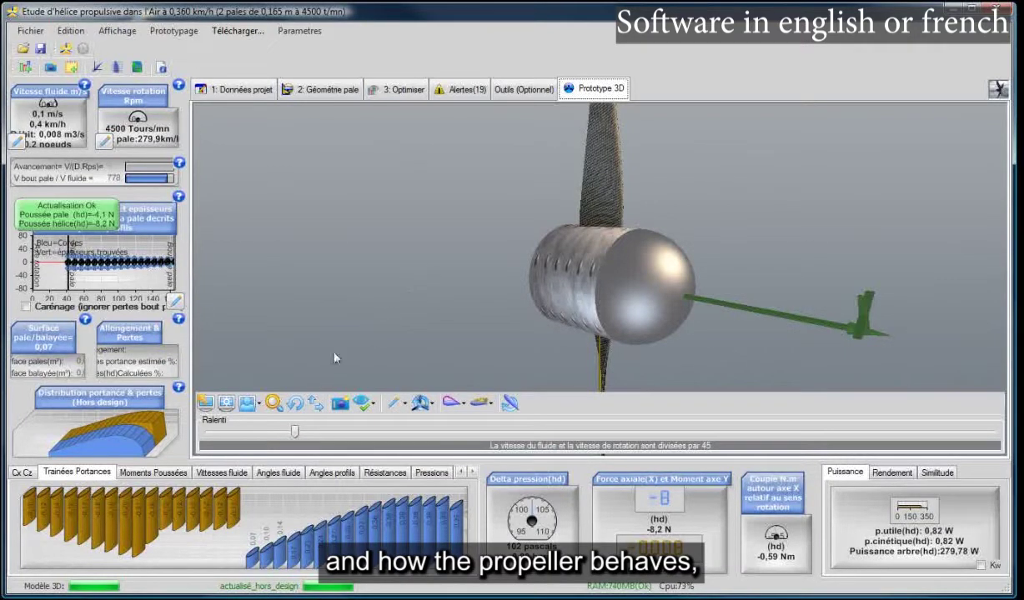
# - Hide the X and Y axes and isolate the blade in the recalculated 3D prototype
pyautogui.click(293, 401)
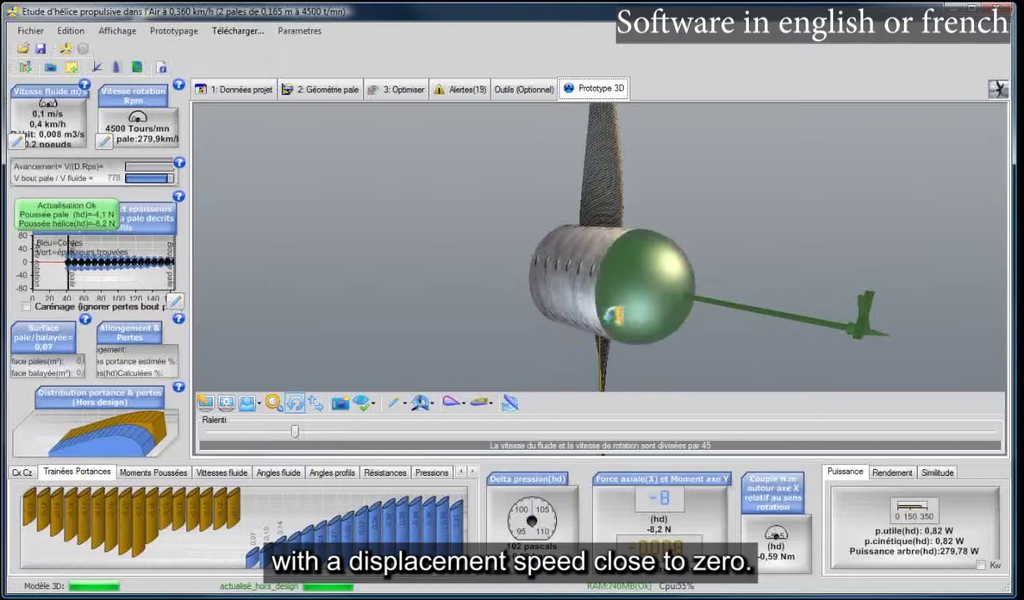
pyautogui.moveTo(615, 315); pyautogui.dragTo(482, 190)
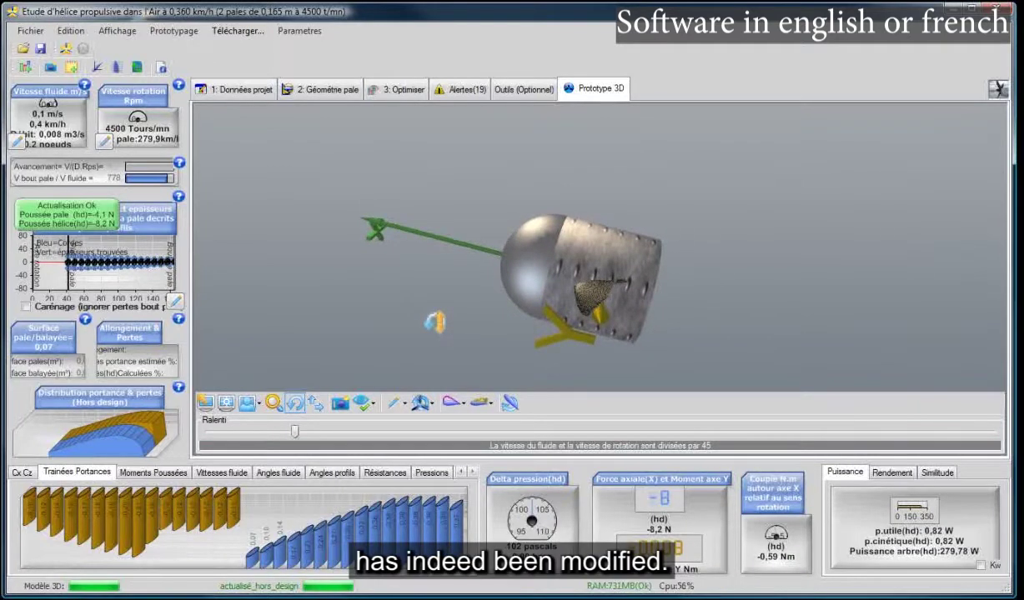
pyautogui.click(364, 407)
pyautogui.click(377, 376)
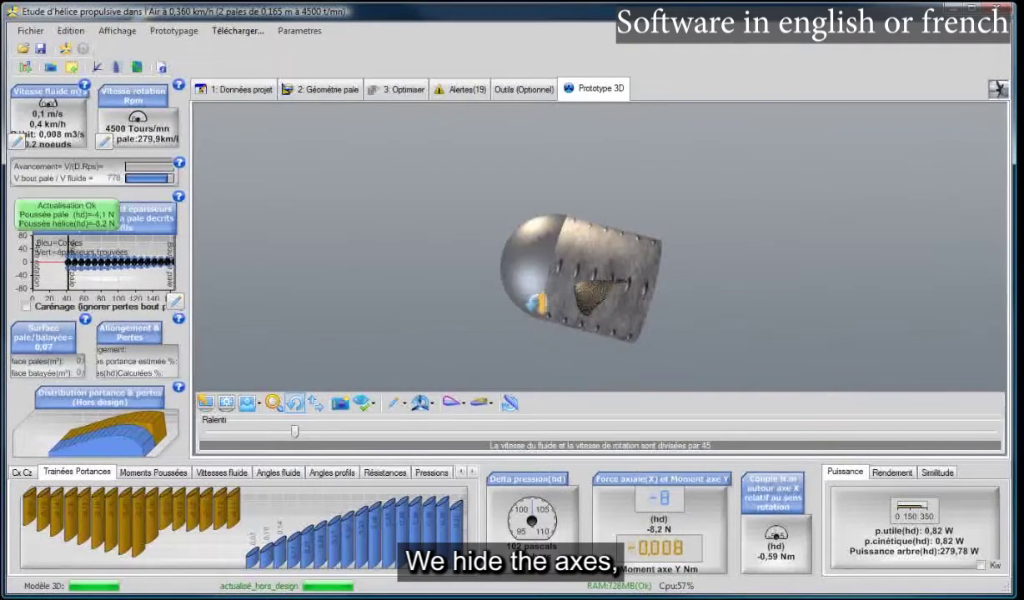
pyautogui.click(365, 406)
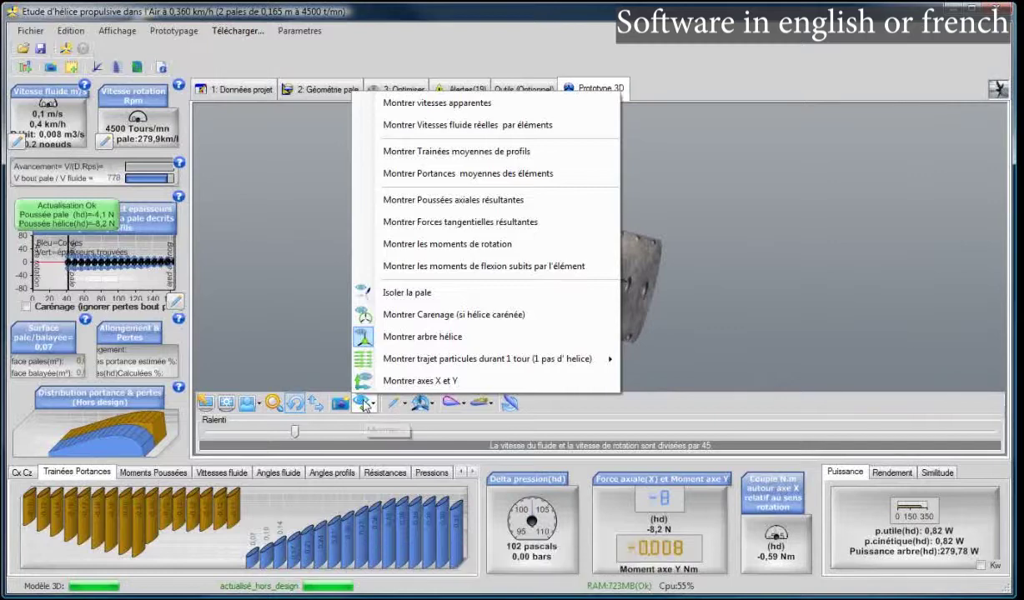
pyautogui.click(407, 293)
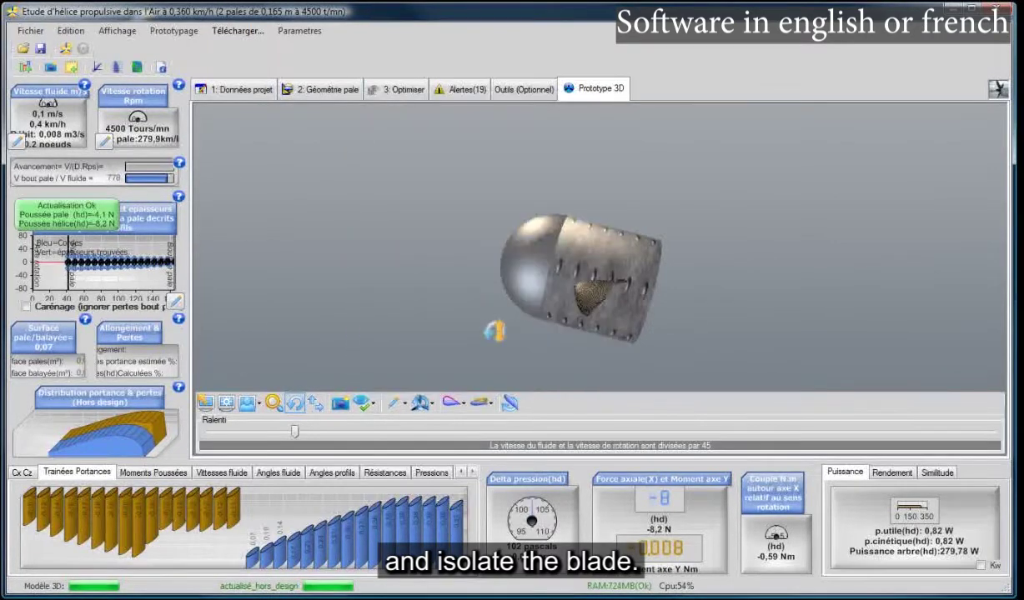
# - Show the boundary layer for all blade elements in the off-design 3D model
pyautogui.click(485, 407)
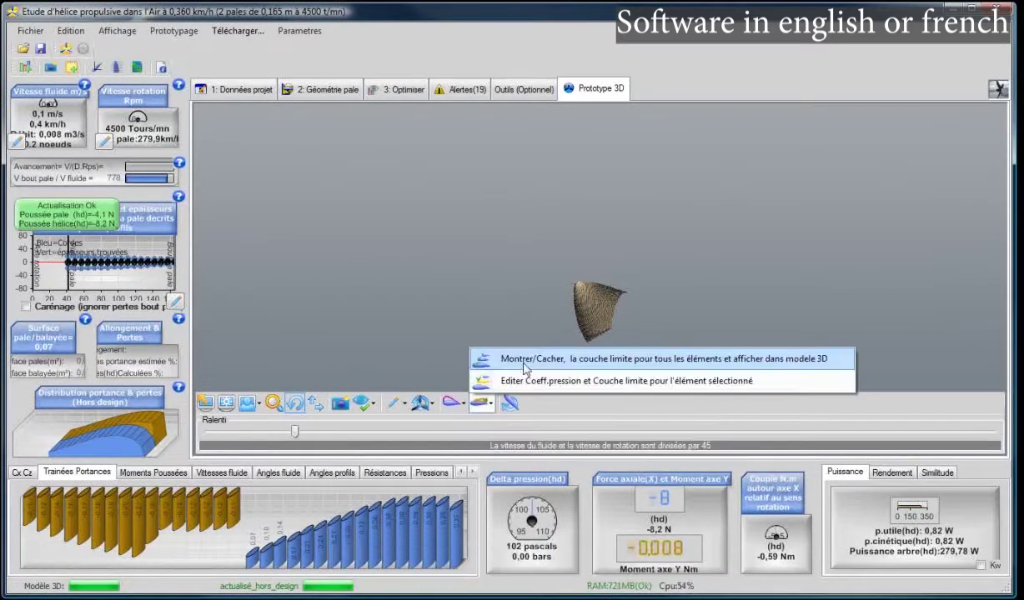
pyautogui.click(525, 364)
pyautogui.click(586, 384)
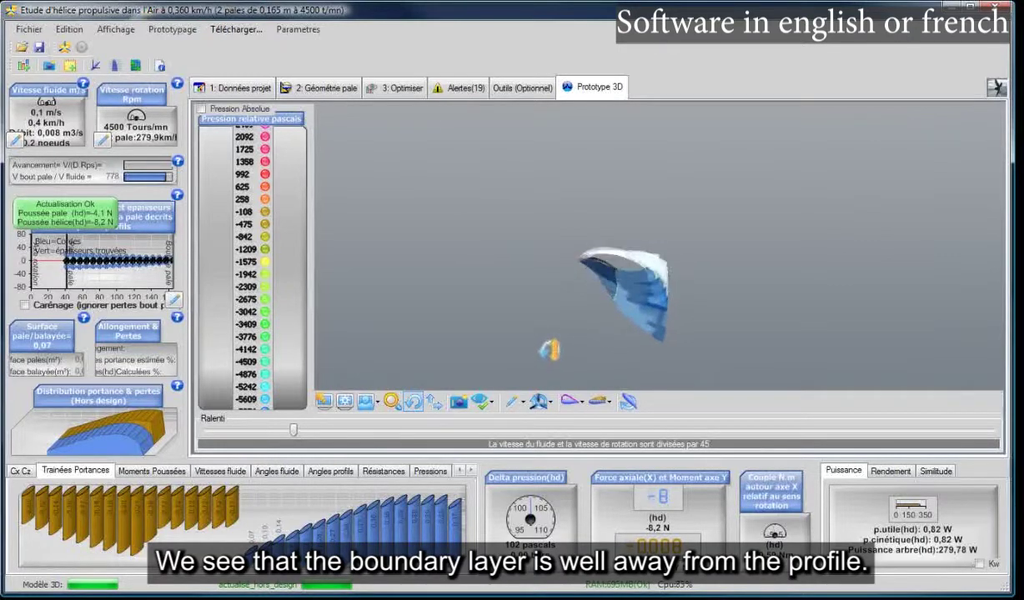
# - Restart the blade's rotation and slow the motion so the fluid and rotation speeds are divided by 400
pyautogui.click(594, 400)
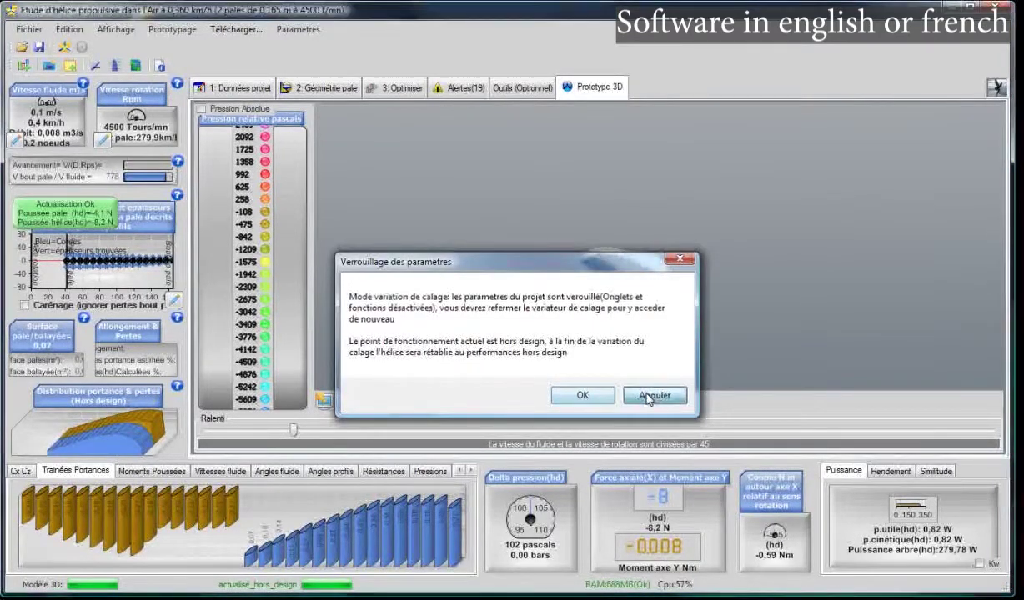
pyautogui.click(647, 392)
pyautogui.click(543, 402)
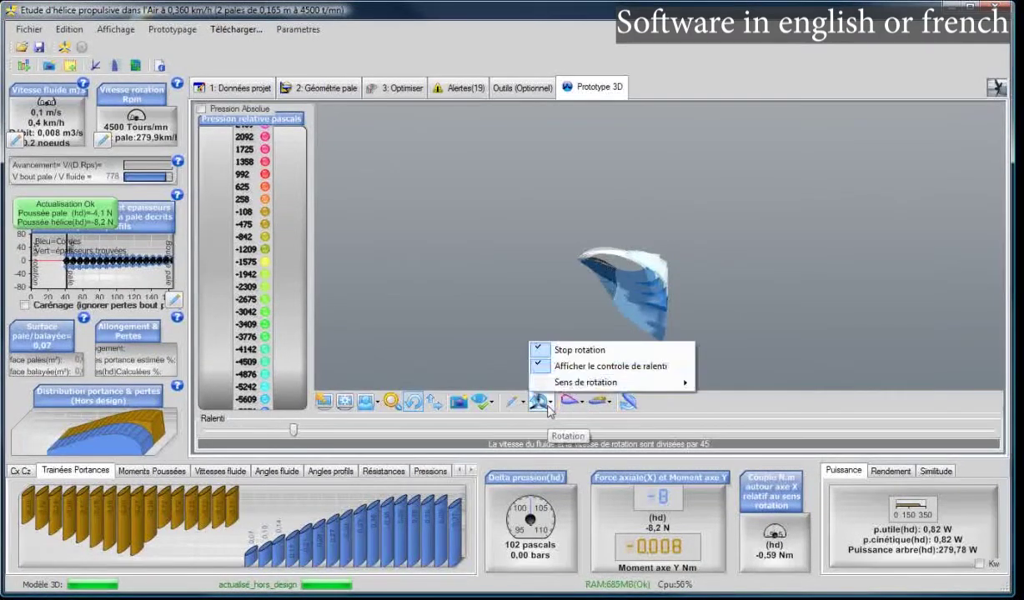
pyautogui.click(567, 351)
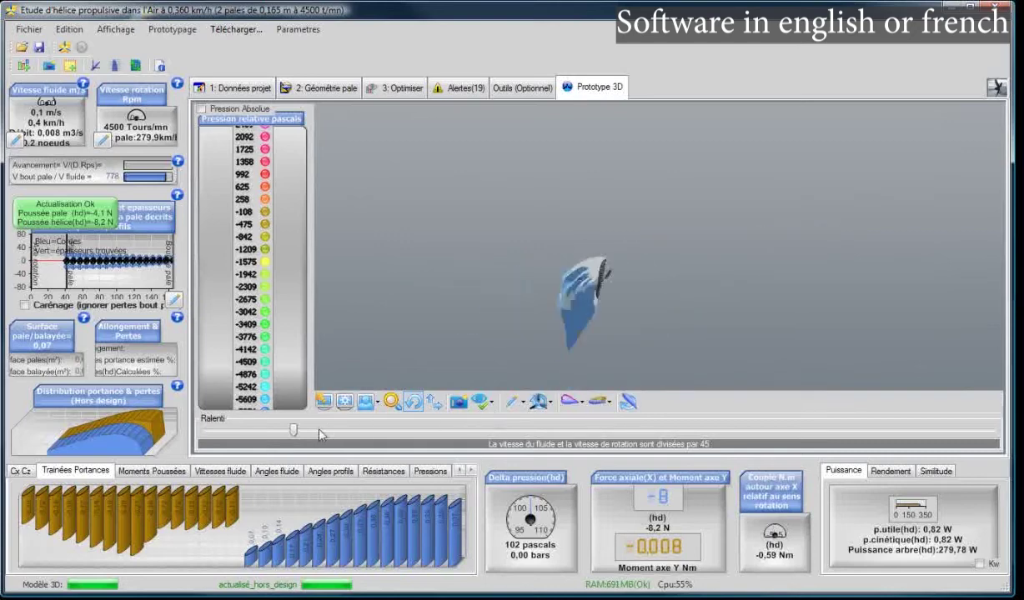
pyautogui.moveTo(294, 428); pyautogui.dragTo(991, 432)
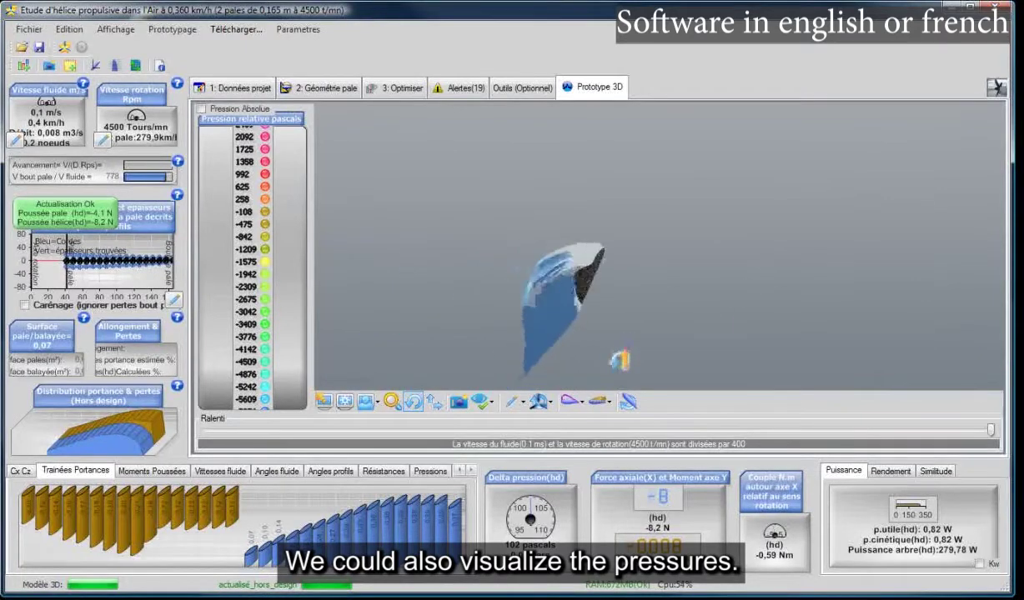
# - Show the surface pressure for all blade elements at the 0,1 m/s operating point and stop the blade's rotation
pyautogui.click(580, 403)
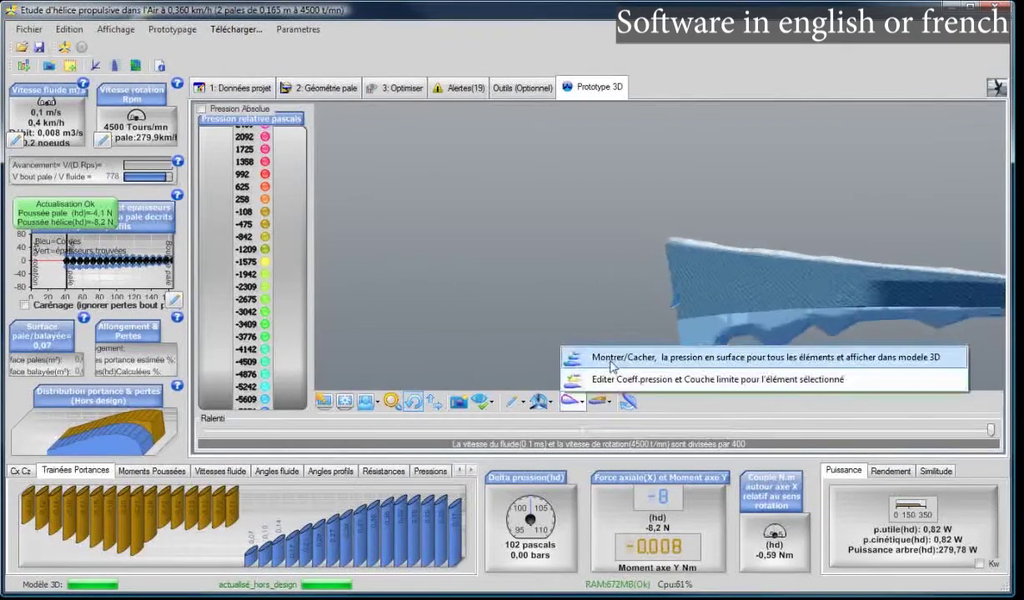
pyautogui.click(584, 359)
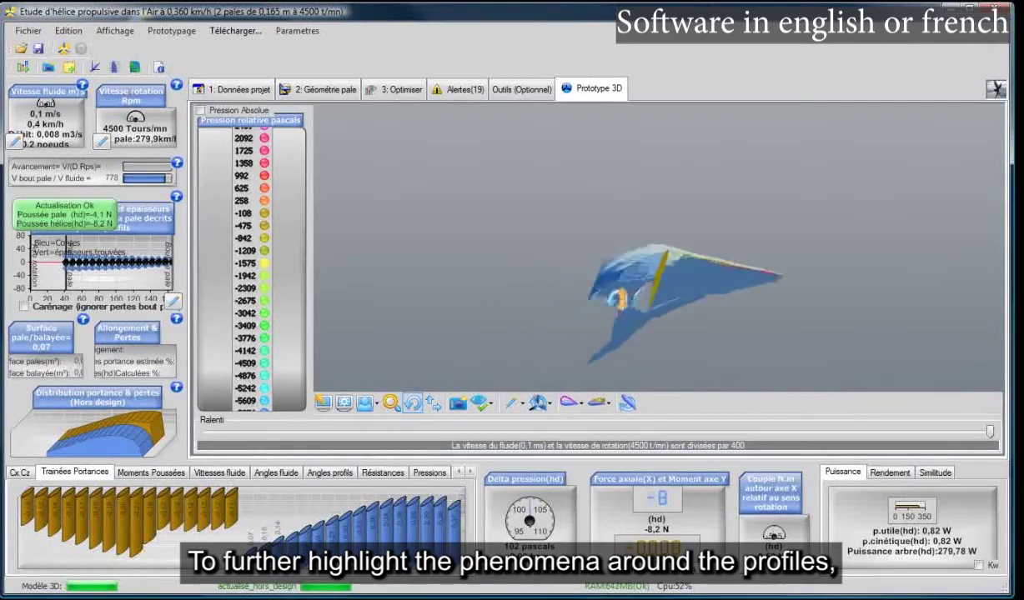
pyautogui.click(538, 404)
pyautogui.click(577, 352)
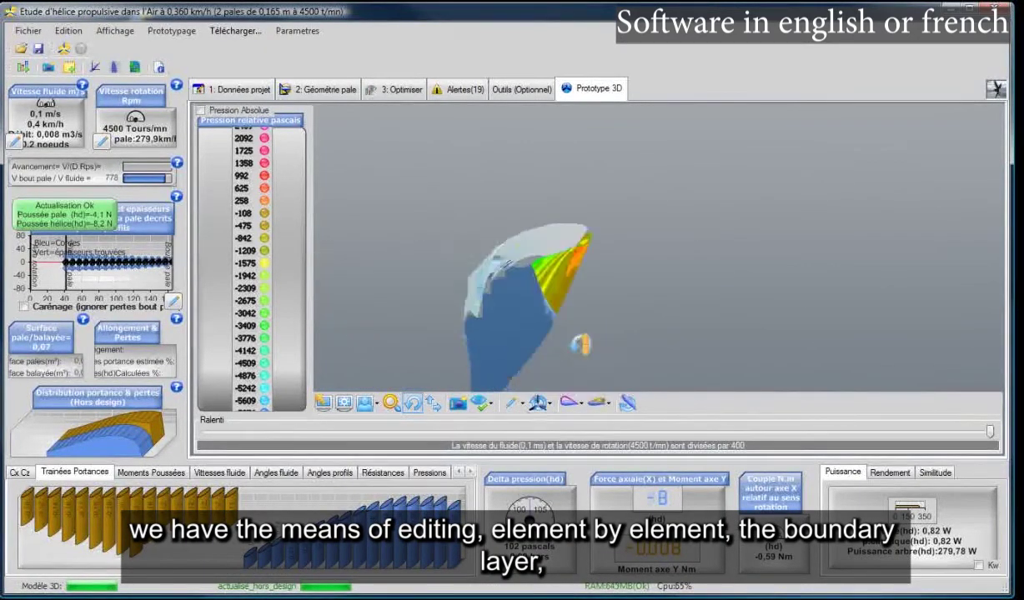
# - Open the pressure coefficient and boundary layer graphs for blade element no. 1, keeping only the boundary layer graph open
pyautogui.moveTo(582, 345); pyautogui.dragTo(548, 318)
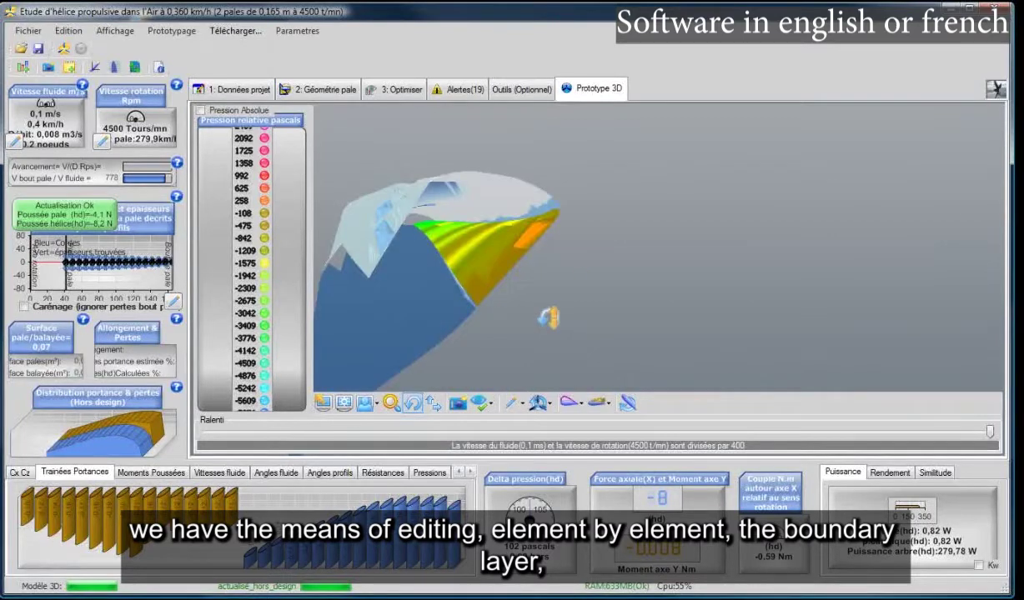
pyautogui.click(501, 275)
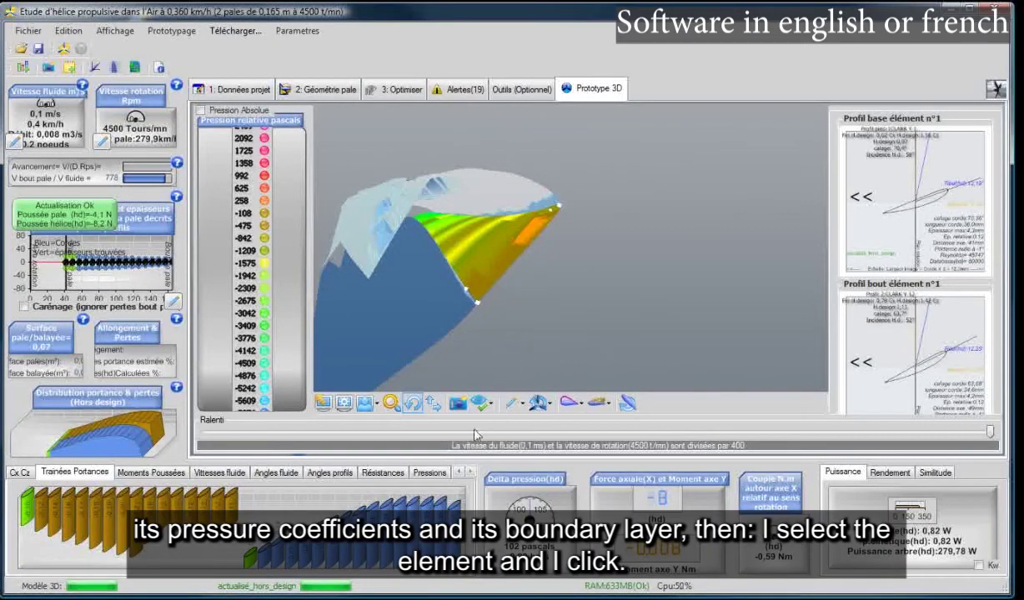
pyautogui.click(600, 402)
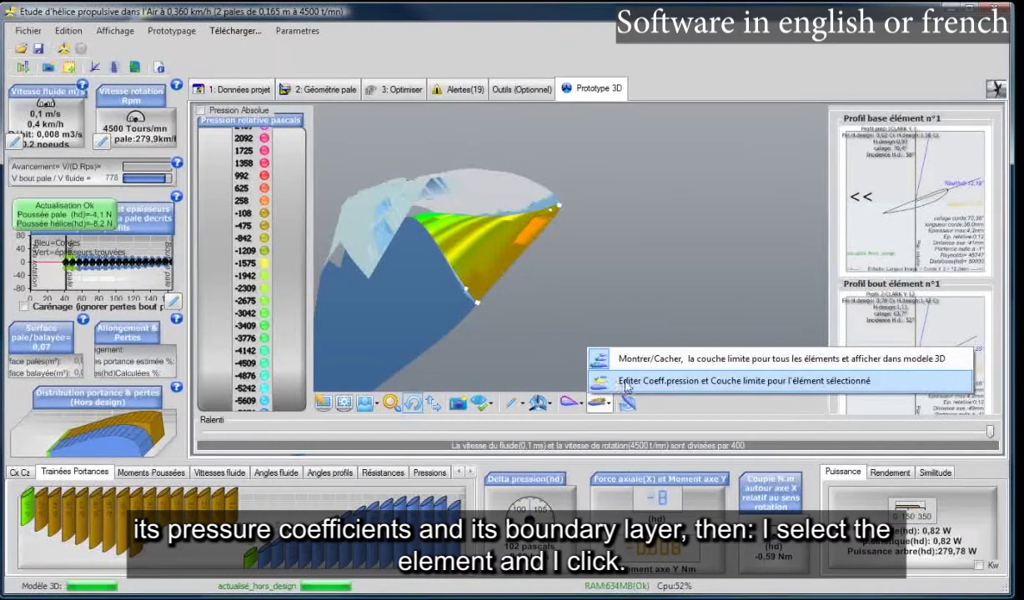
pyautogui.click(669, 386)
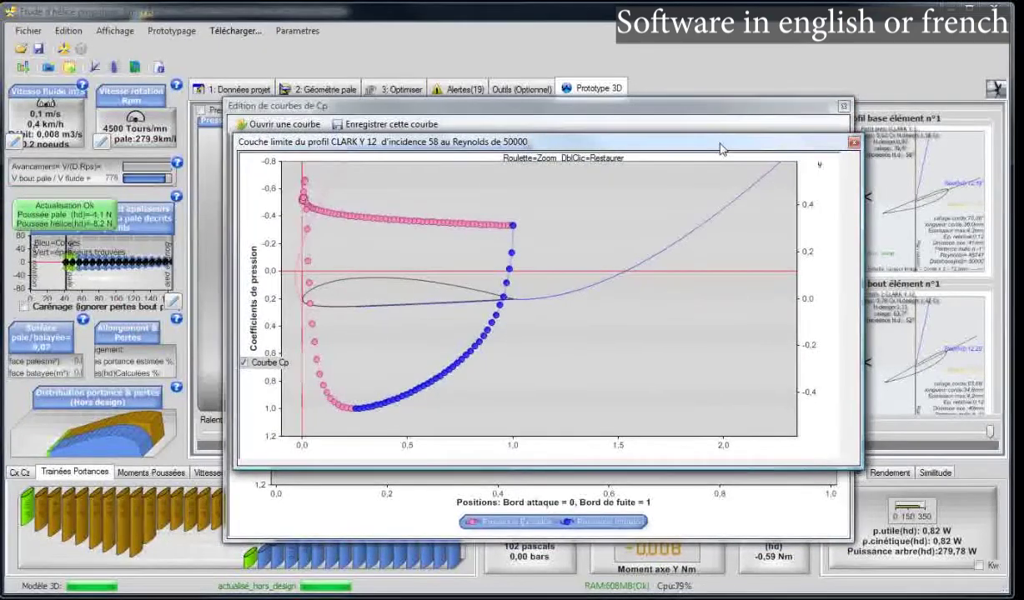
pyautogui.moveTo(810, 110); pyautogui.dragTo(802, 83)
pyautogui.click(834, 79)
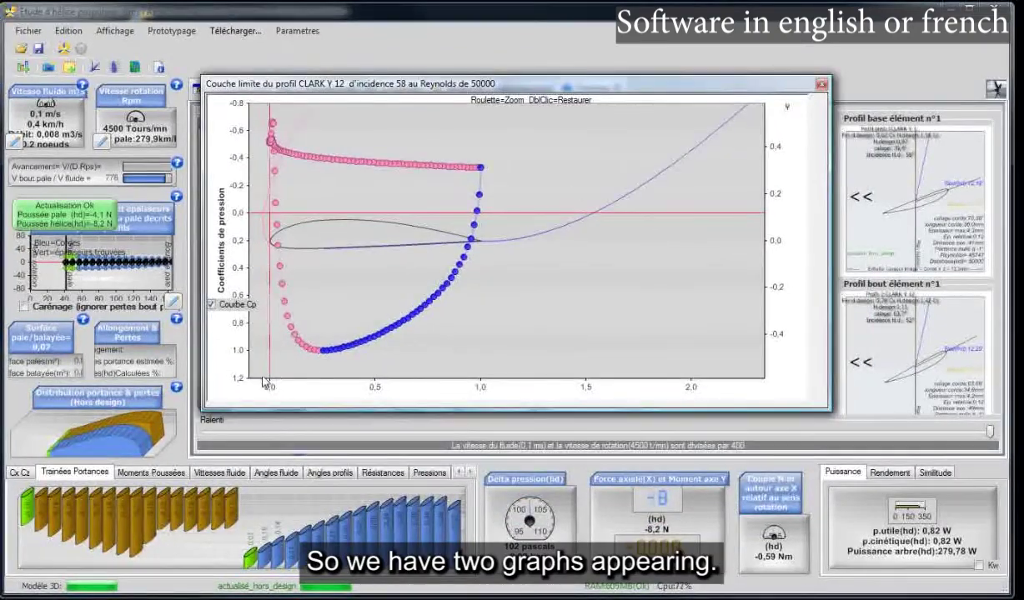
# - Hide the Cp curve and examine the boundary layer on both faces of the CLARK Y 12 profile
pyautogui.click(211, 305)
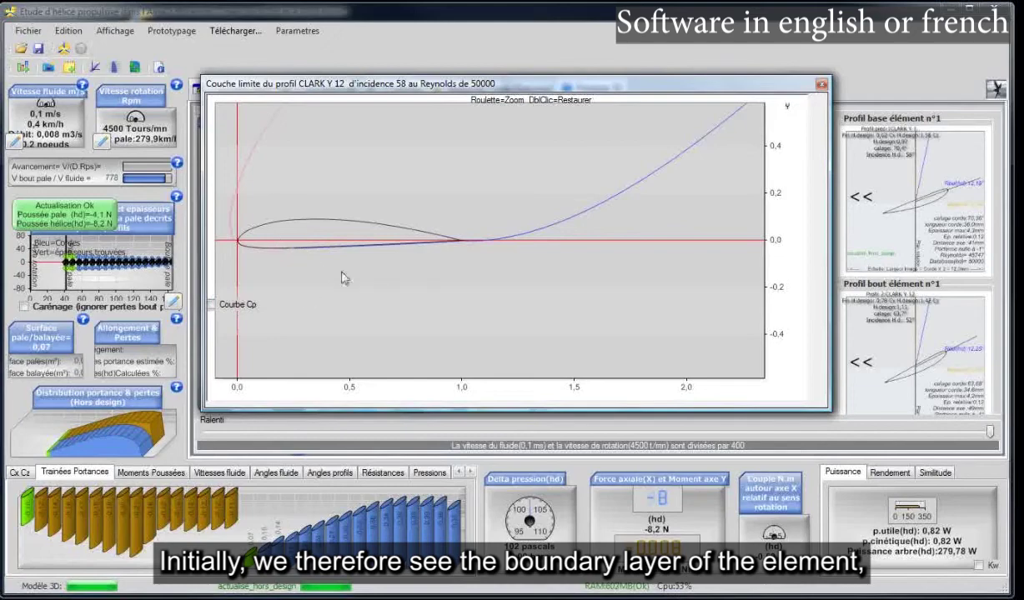
pyautogui.scroll(3, 377, 296)
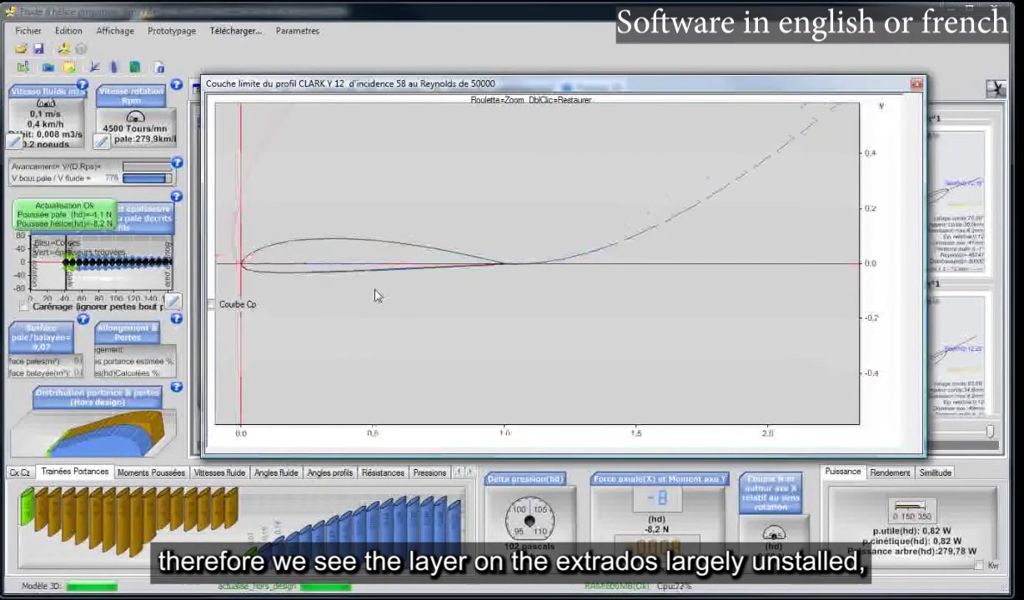
pyautogui.scroll(1, 375, 291)
pyautogui.scroll(-1, 290, 294)
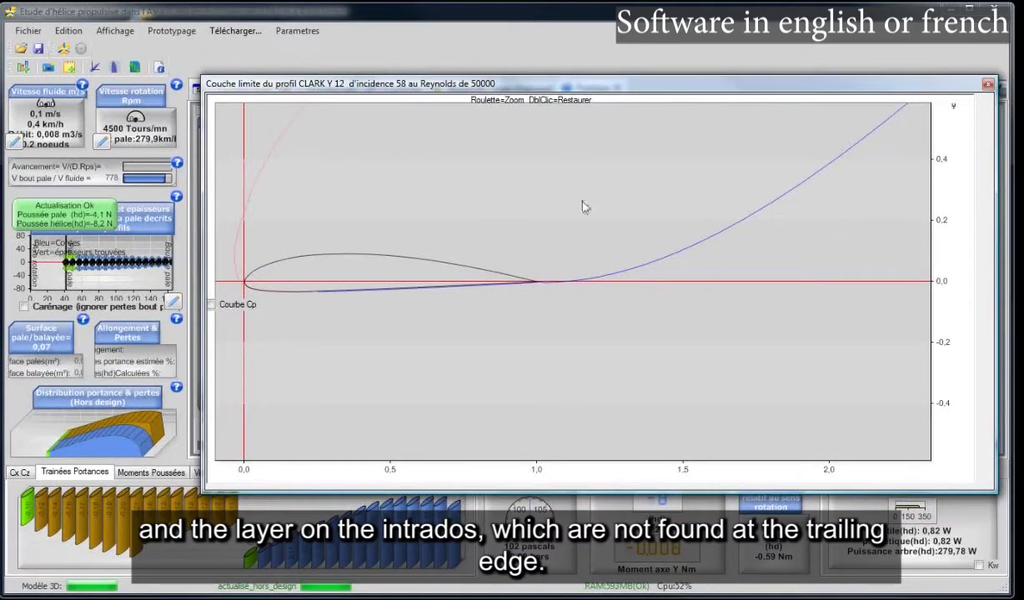
pyautogui.scroll(3, 584, 208)
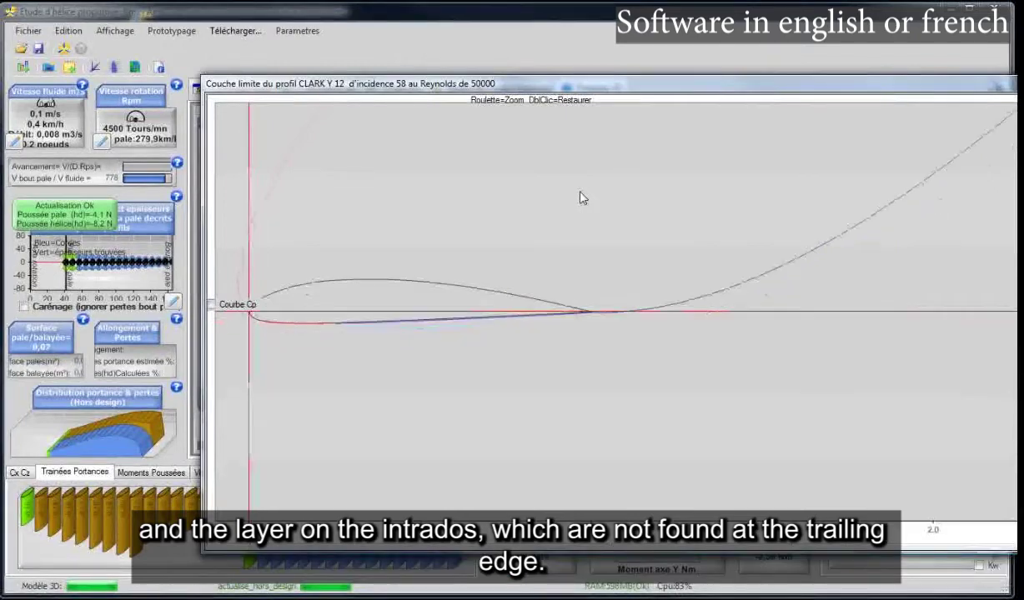
pyautogui.doubleClick(583, 198)
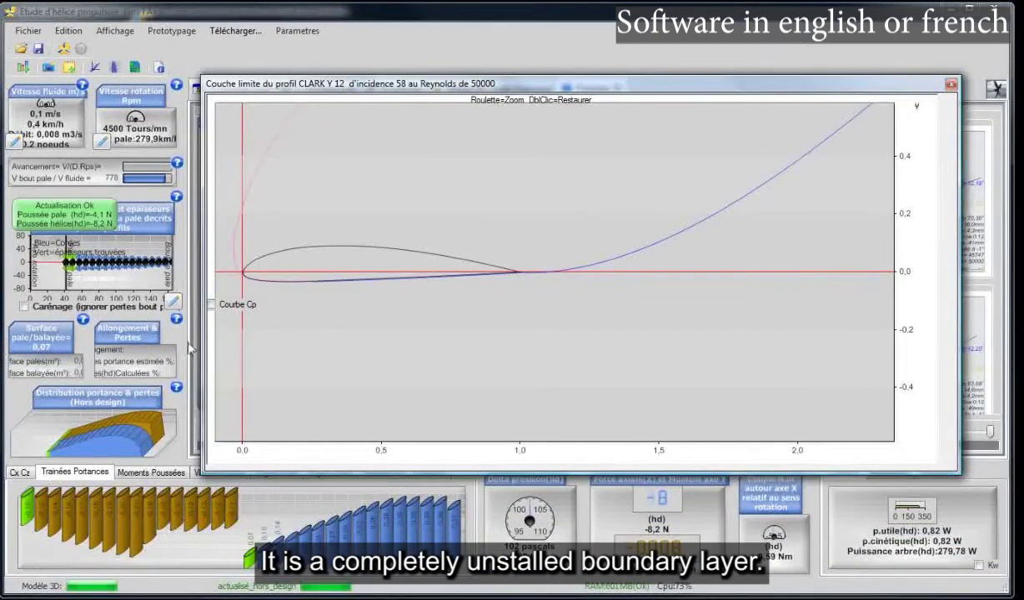
# - Redisplay the Cp curve to examine the pressure coefficients along the profile, then hide it and close the graph
pyautogui.click(211, 305)
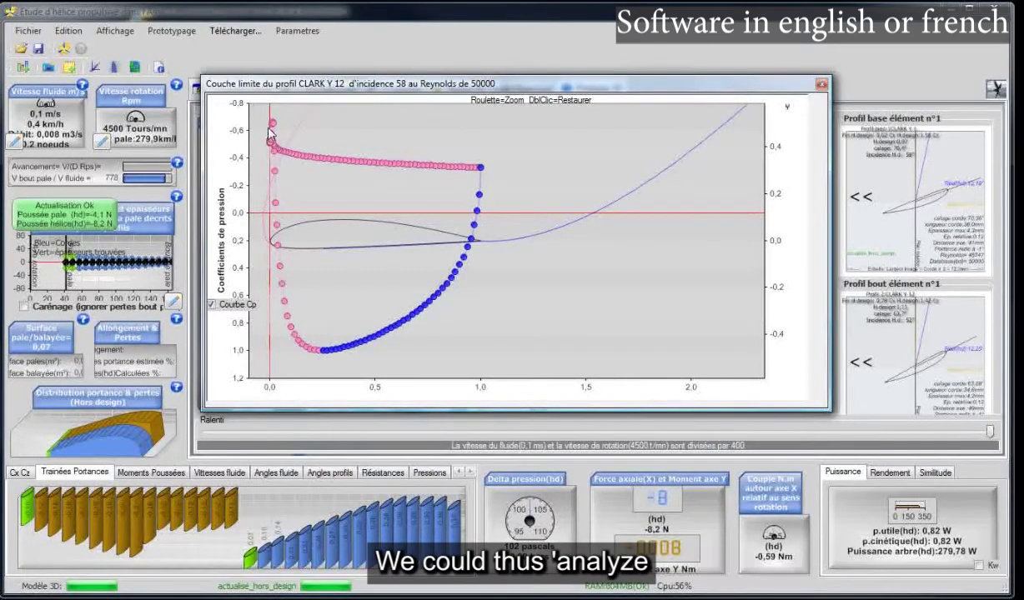
pyautogui.scroll(2, 375, 308)
pyautogui.scroll(-1, 376, 308)
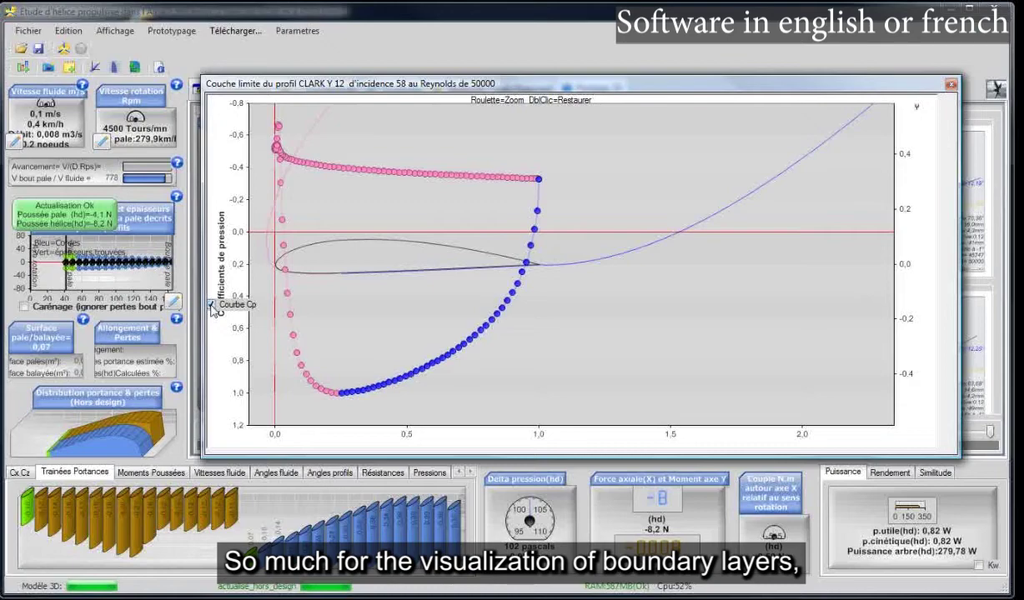
pyautogui.click(211, 306)
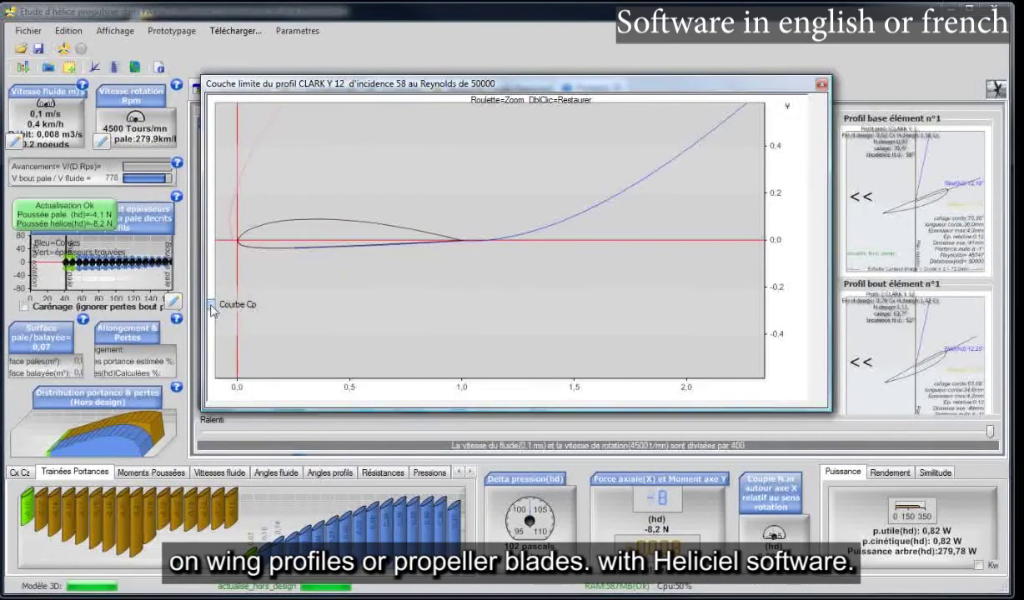
pyautogui.click(821, 84)
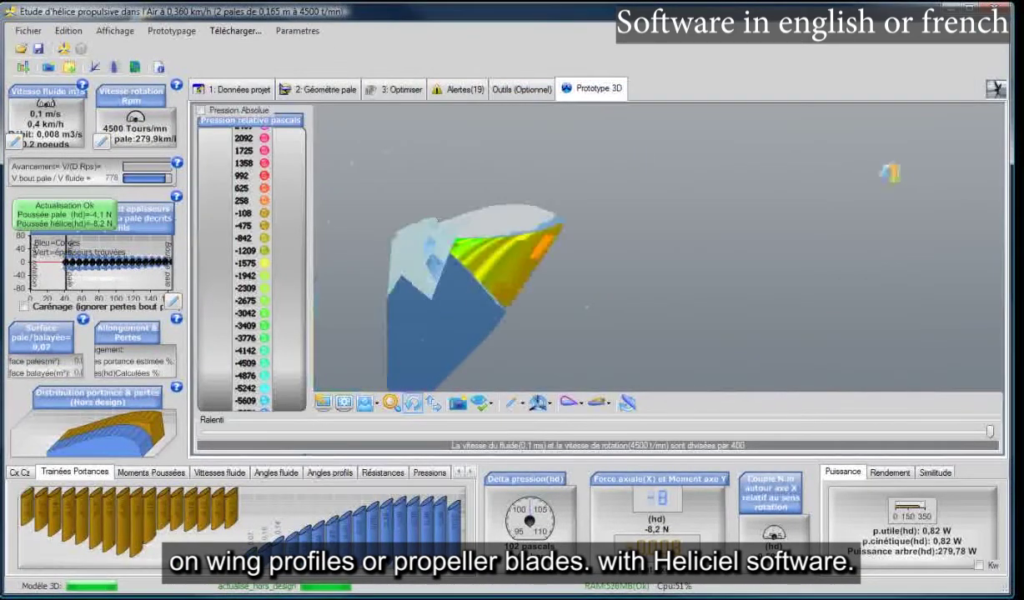